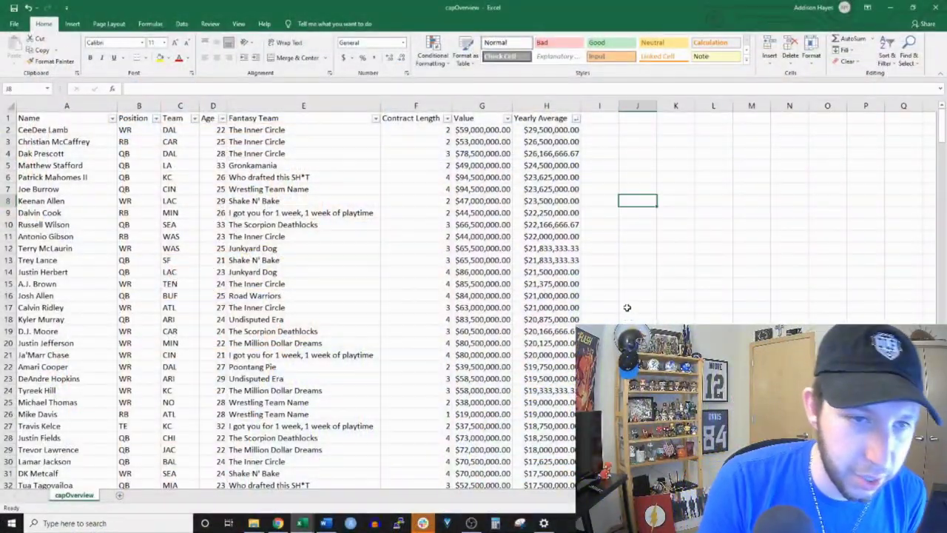
scroll(547, 347, down, 5)
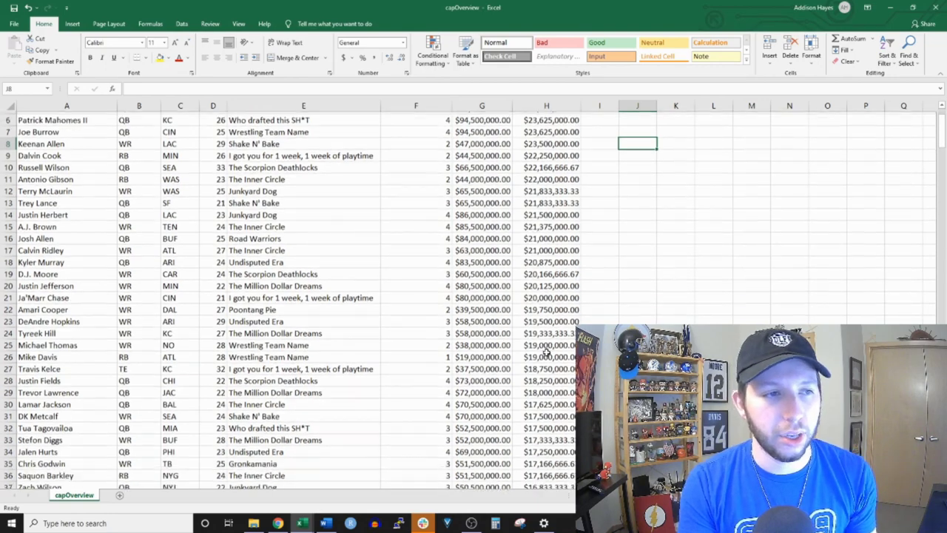
scroll(554, 347, down, 3)
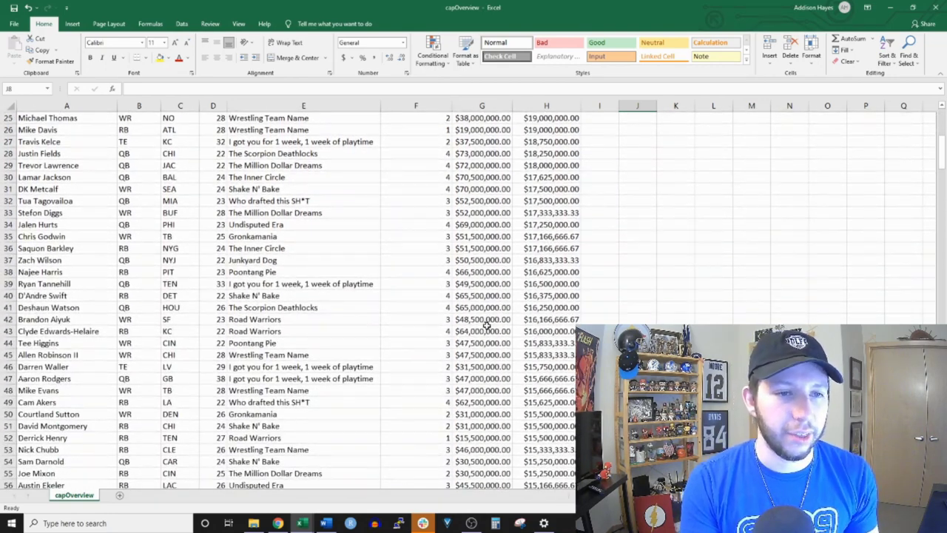
scroll(486, 306, up, 8)
click(442, 131)
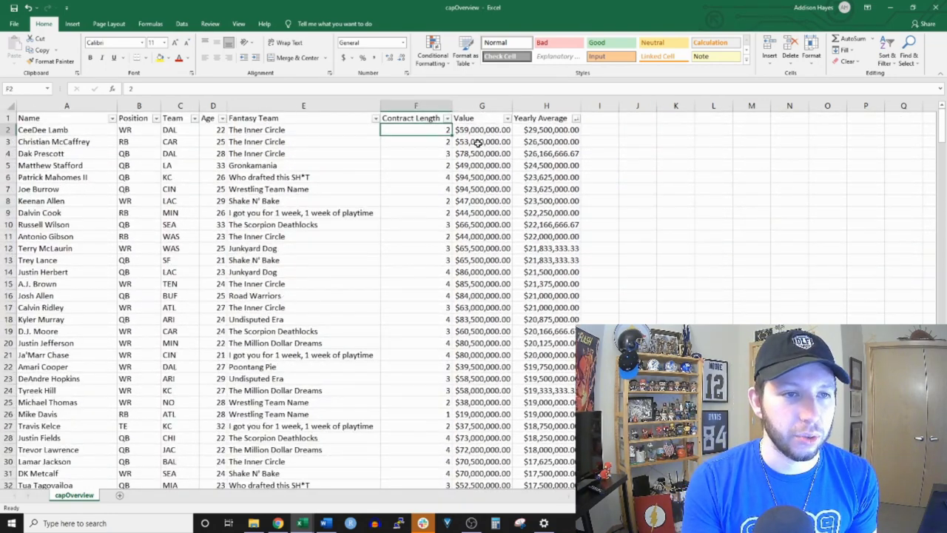
click(481, 130)
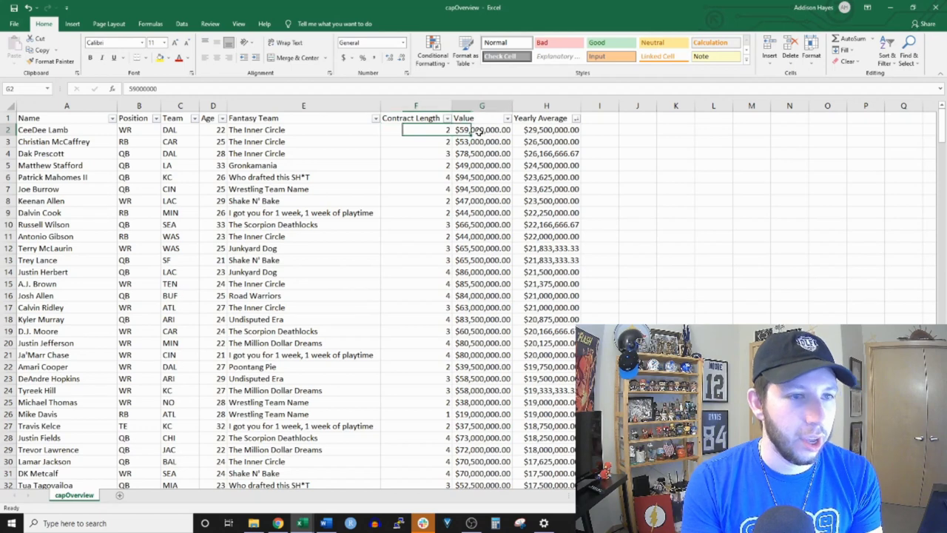
click(524, 129)
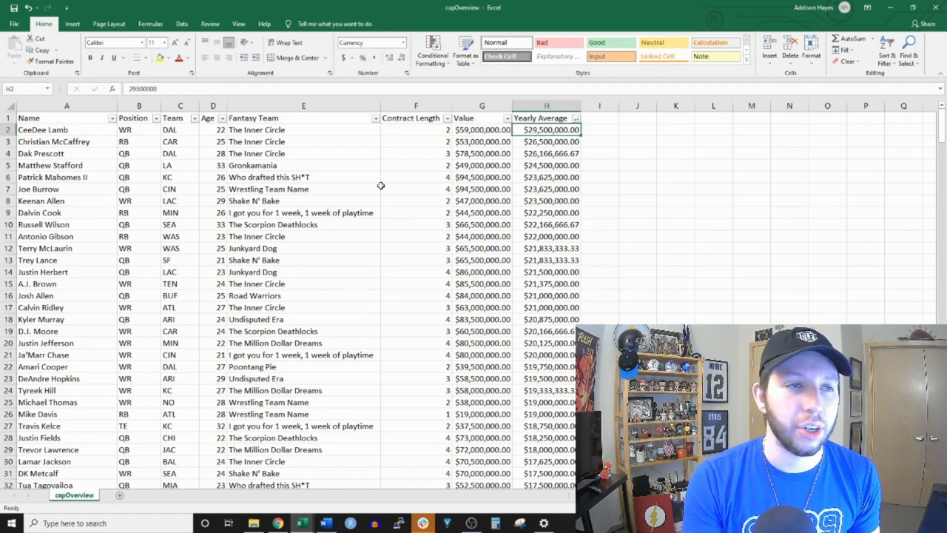
drag(68, 131, 181, 424)
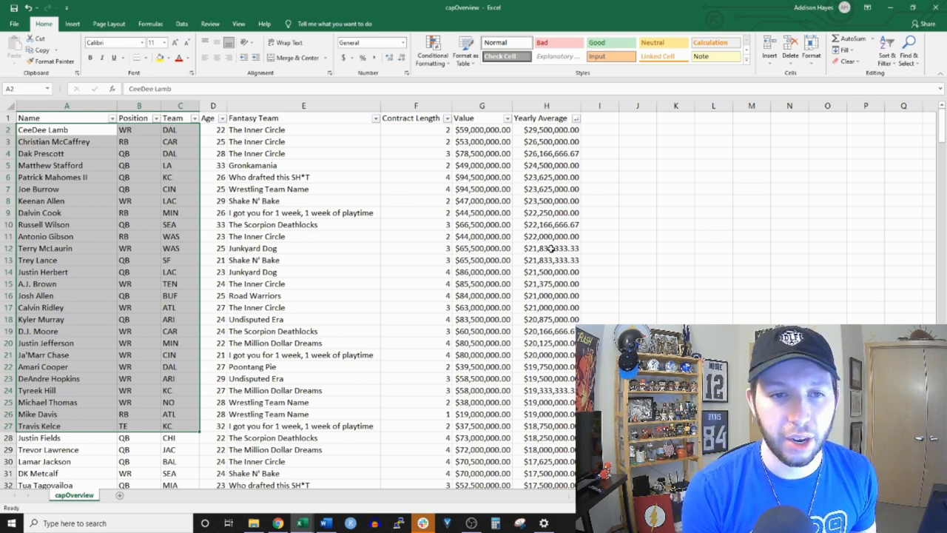
Filter the Position column to QB only, leaving 50 of 336 players
click(157, 119)
click(59, 227)
click(59, 235)
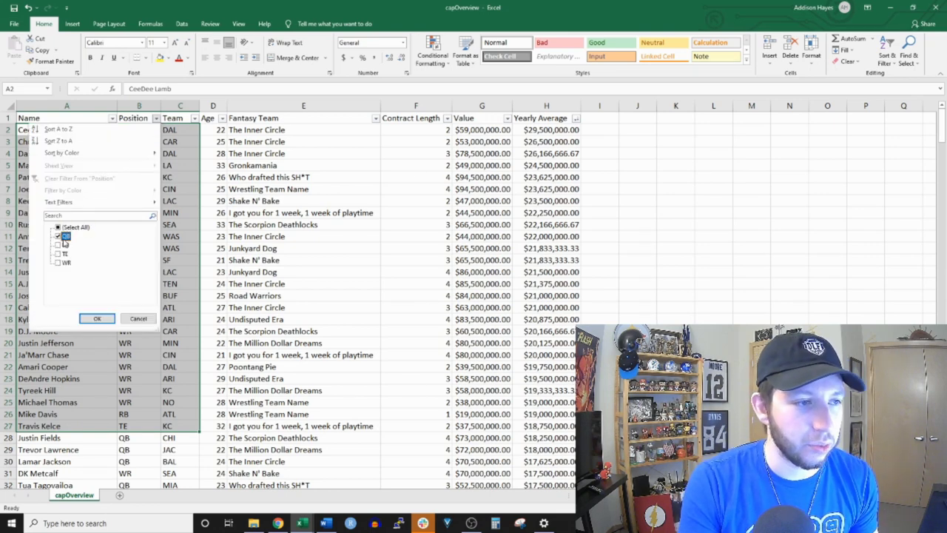
click(98, 318)
Highlight the quarterback rows and check Prescott's, Stafford's and Mahomes II's contract figures
drag(68, 145, 544, 338)
drag(105, 131, 544, 378)
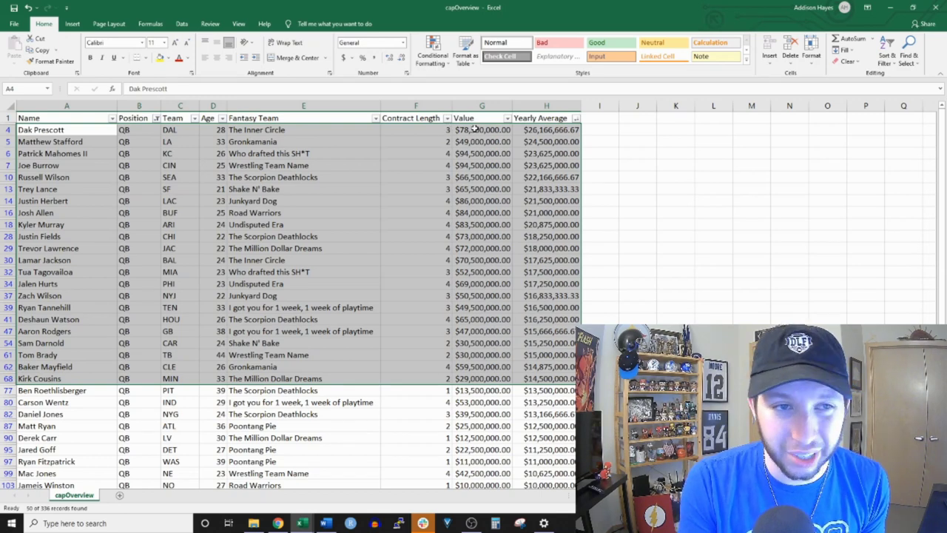
click(528, 133)
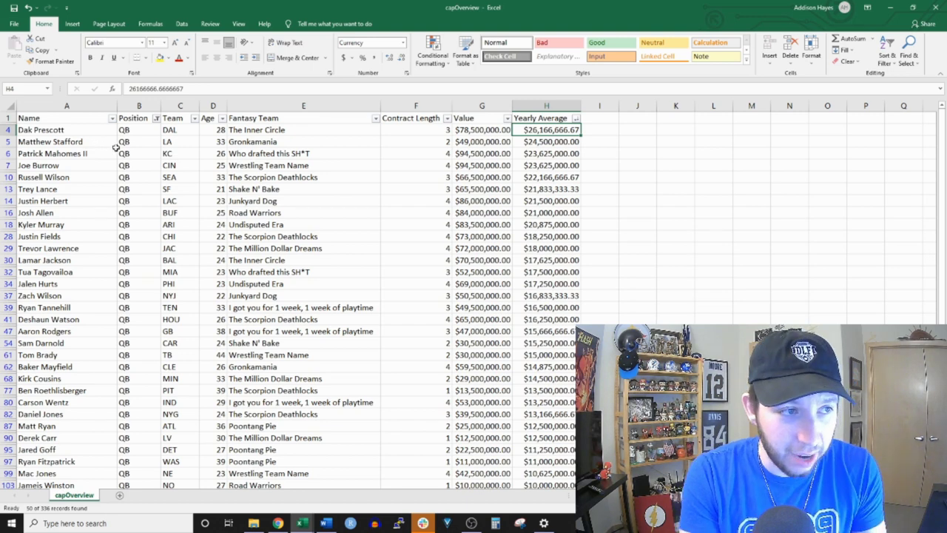
click(539, 144)
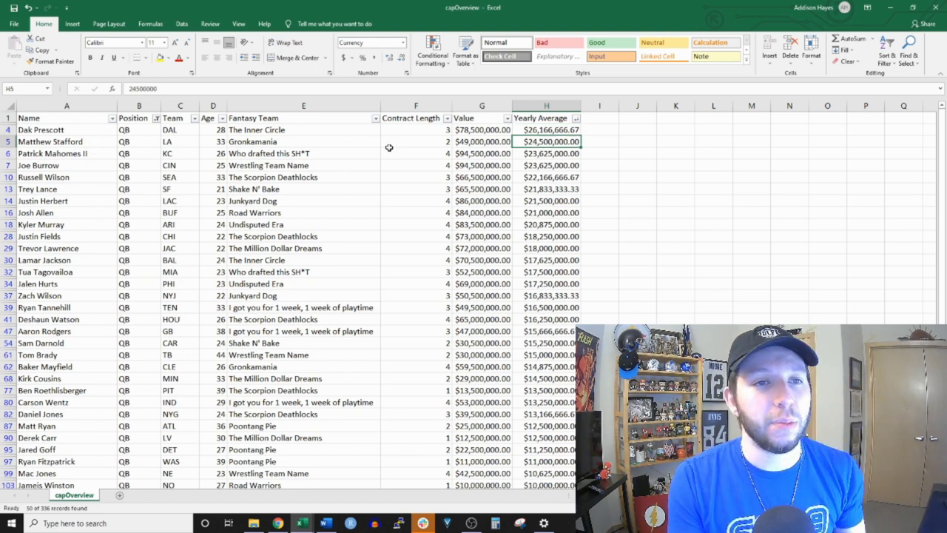
click(459, 153)
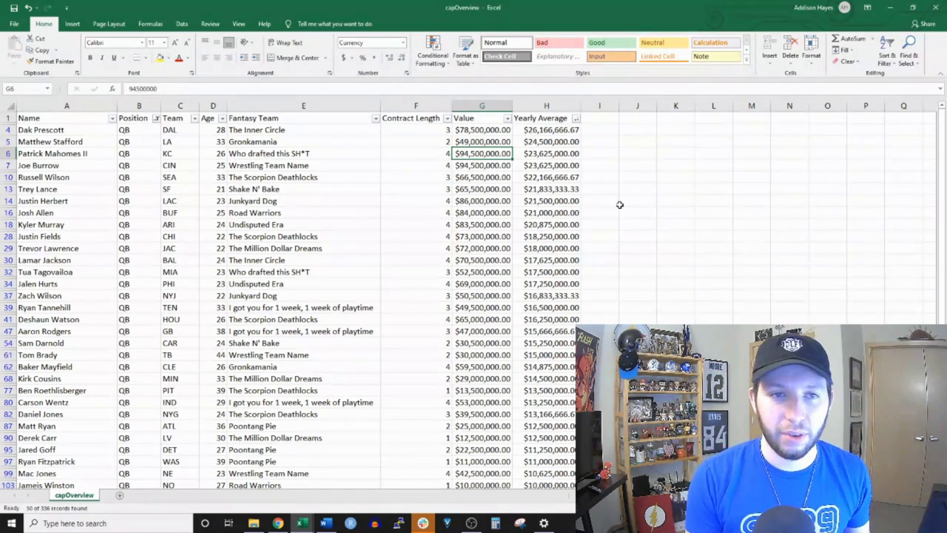
Highlight the rows of Burrow, Lawrence, Jackson, Murray, Allen, Mahomes II and Prescott
click(8, 165)
click(82, 154)
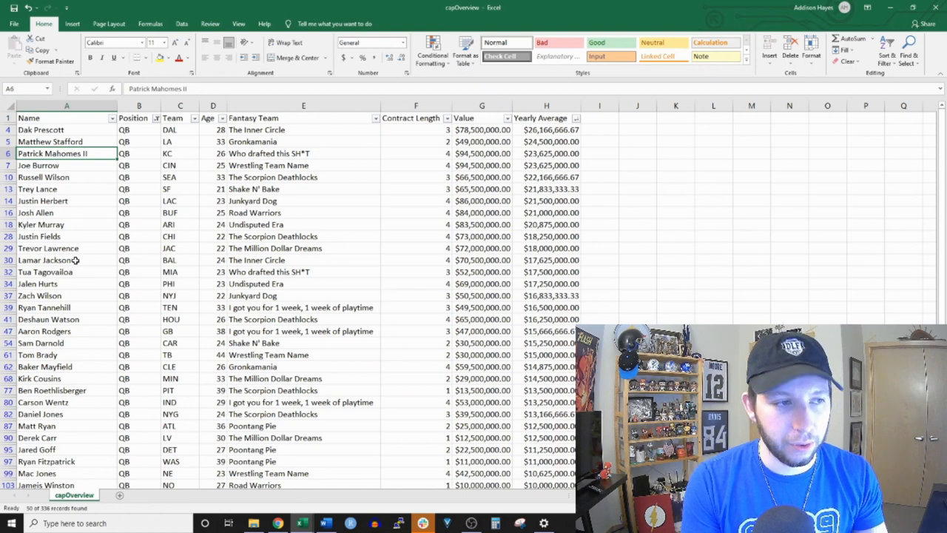
click(8, 247)
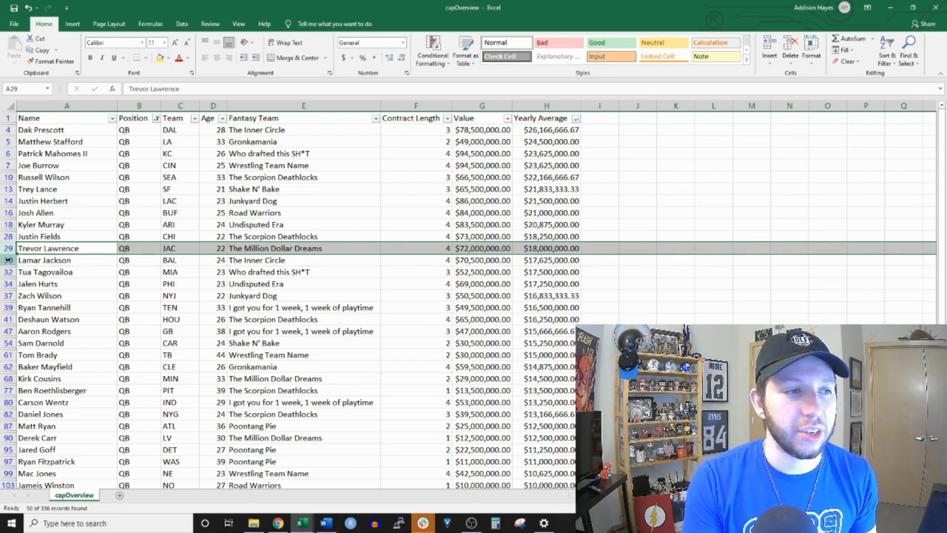
click(9, 260)
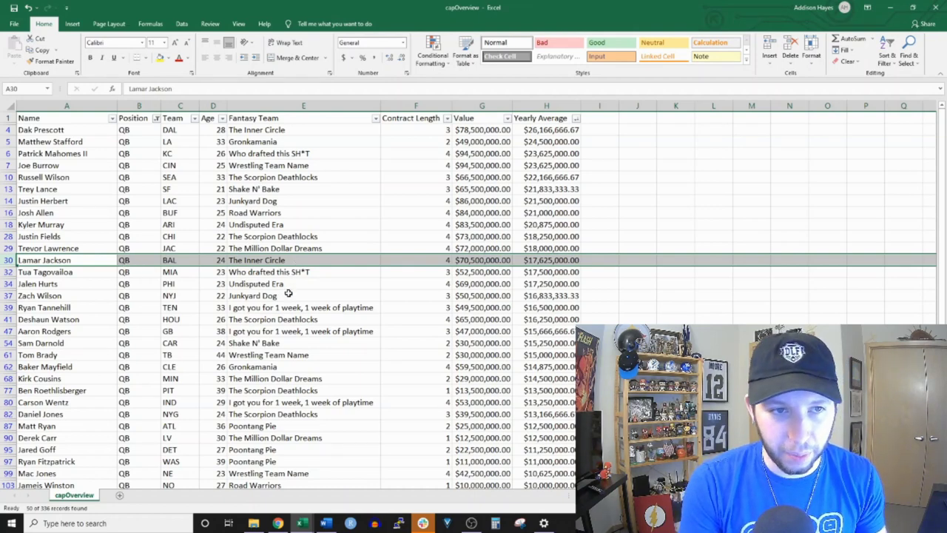
click(9, 224)
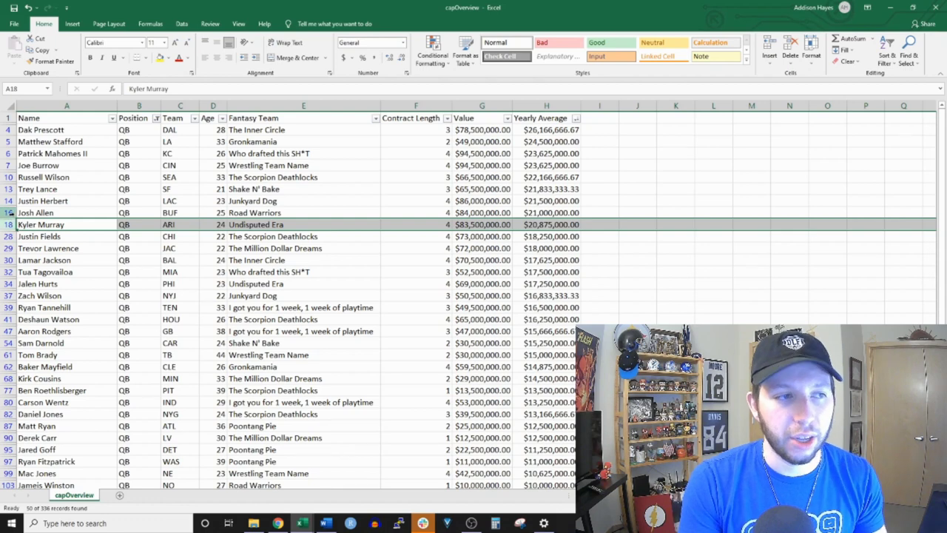
click(9, 212)
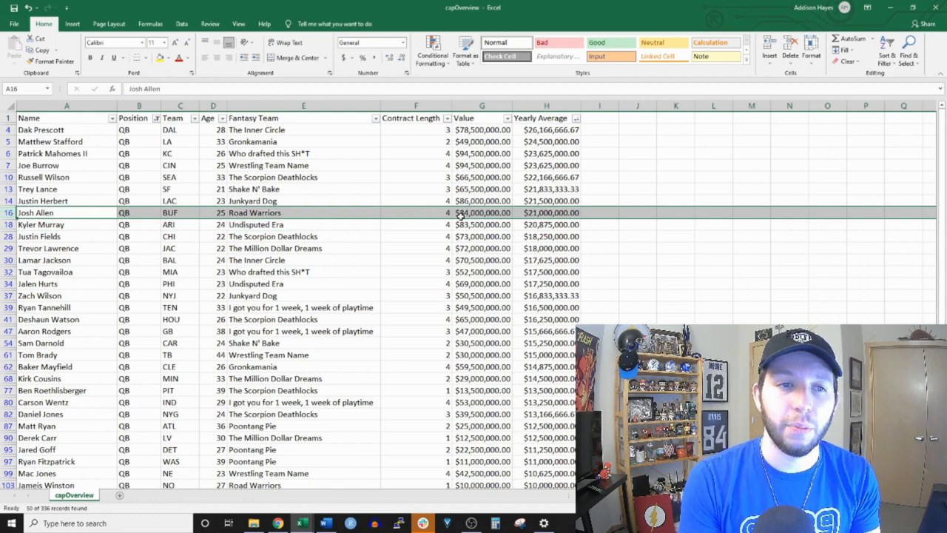
click(9, 154)
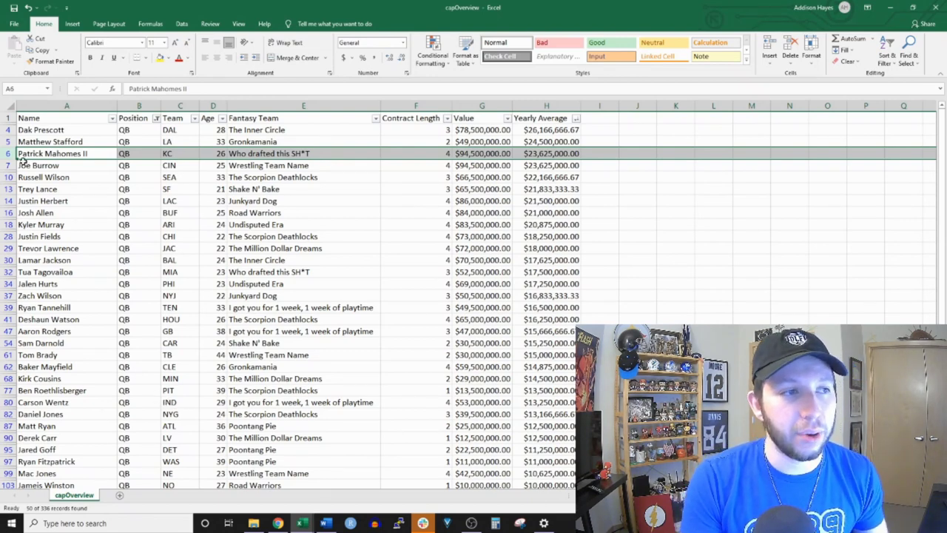
click(14, 132)
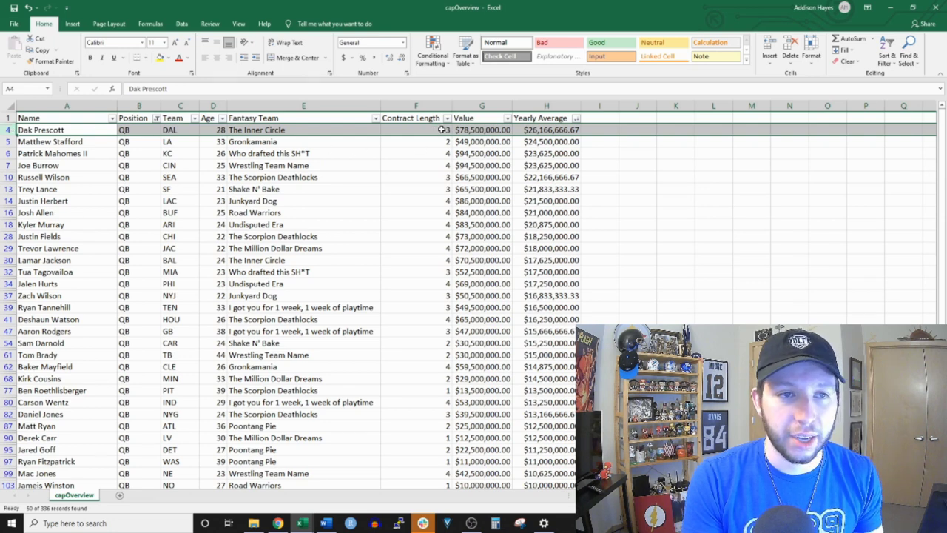
drag(441, 129, 587, 130)
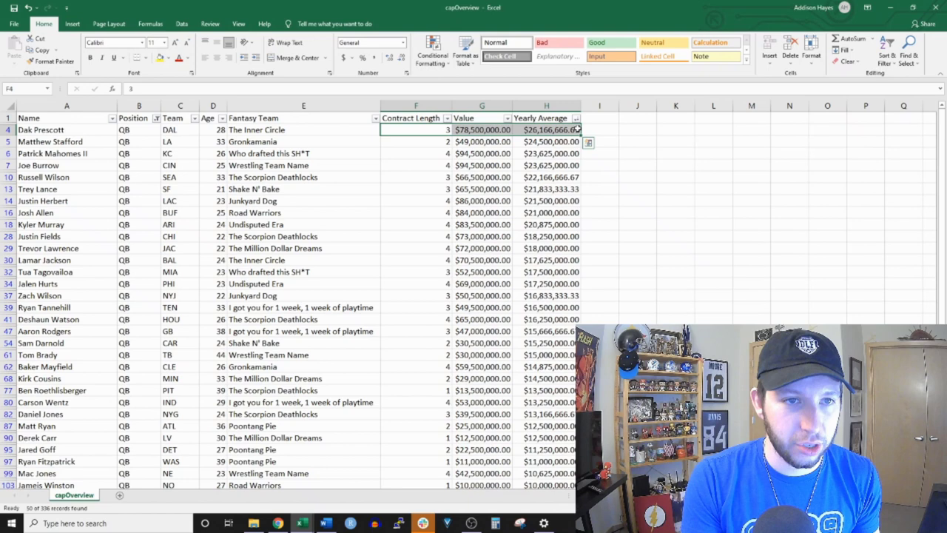
click(46, 167)
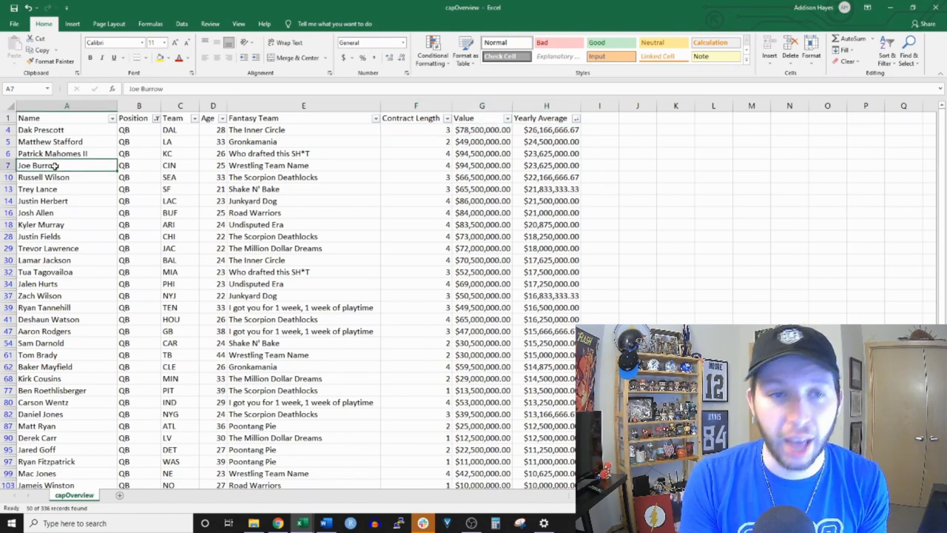
drag(65, 165, 569, 167)
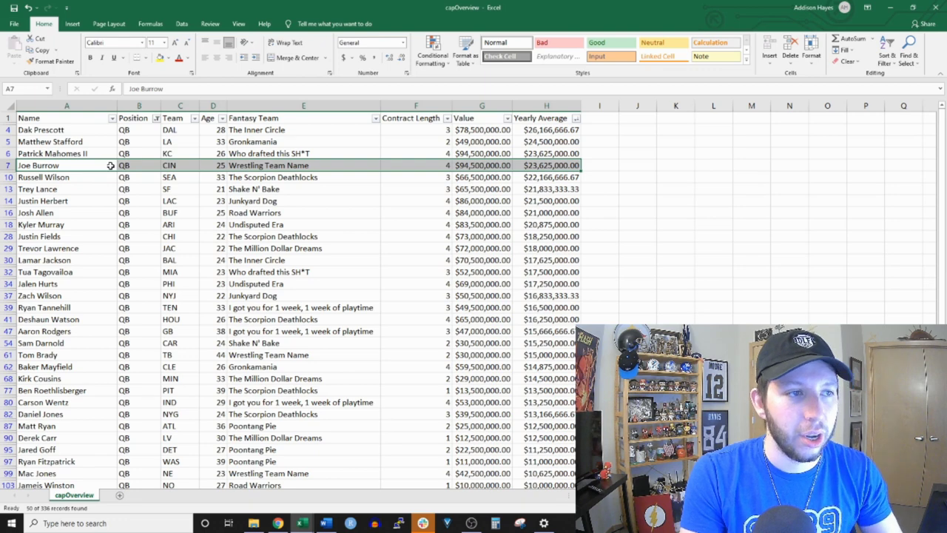
drag(108, 166, 540, 174)
click(583, 164)
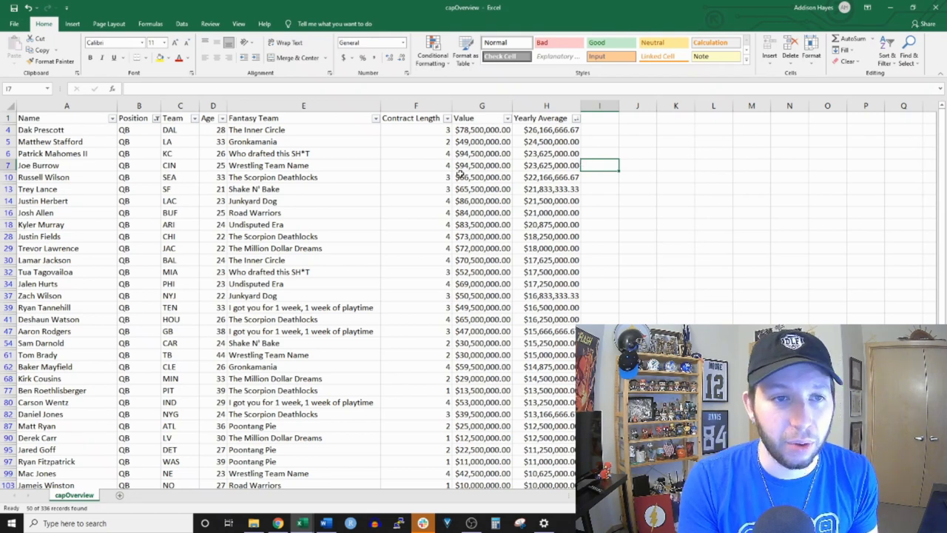
click(443, 165)
click(65, 165)
drag(65, 165, 492, 166)
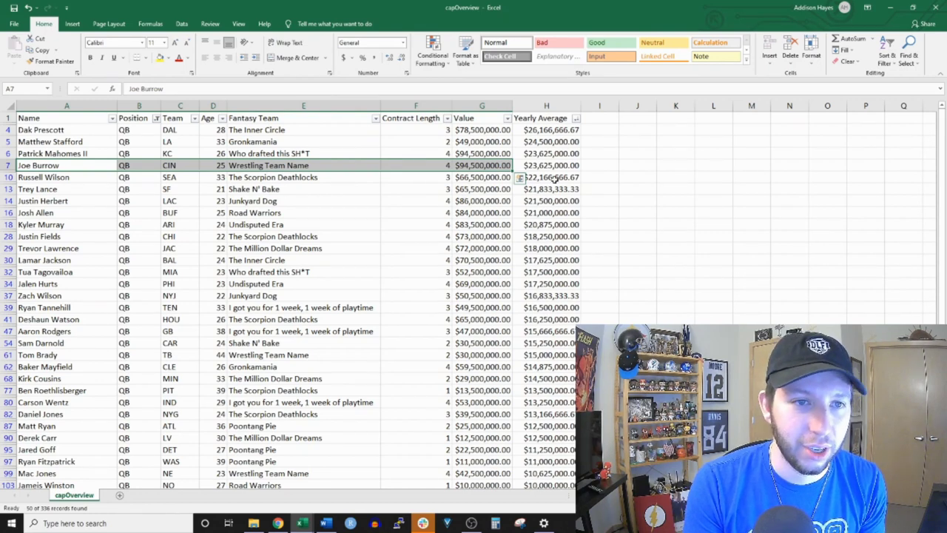
click(592, 164)
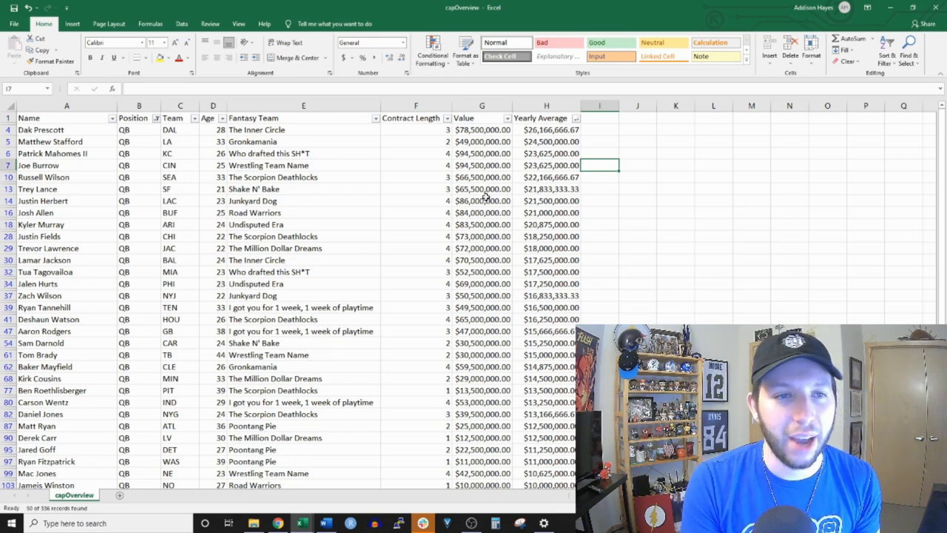
click(473, 224)
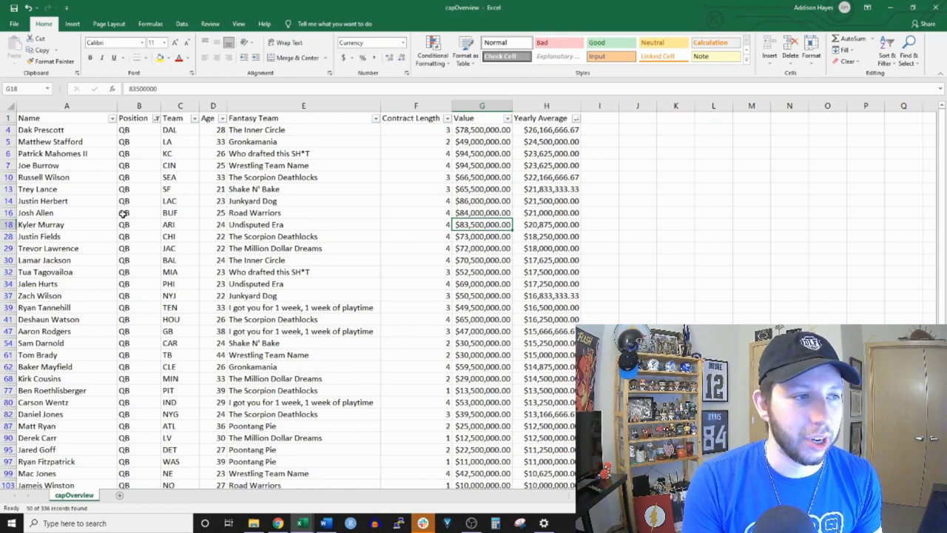
click(486, 214)
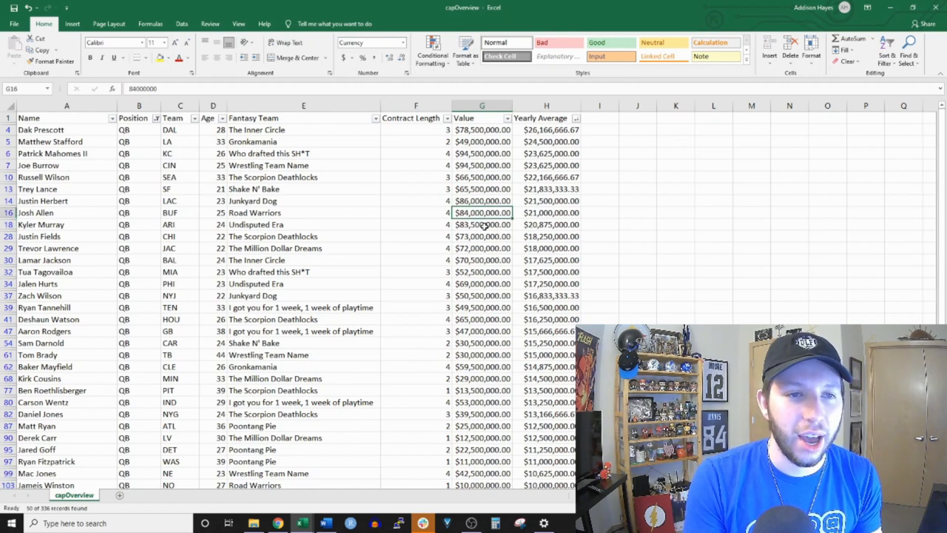
click(9, 165)
click(575, 250)
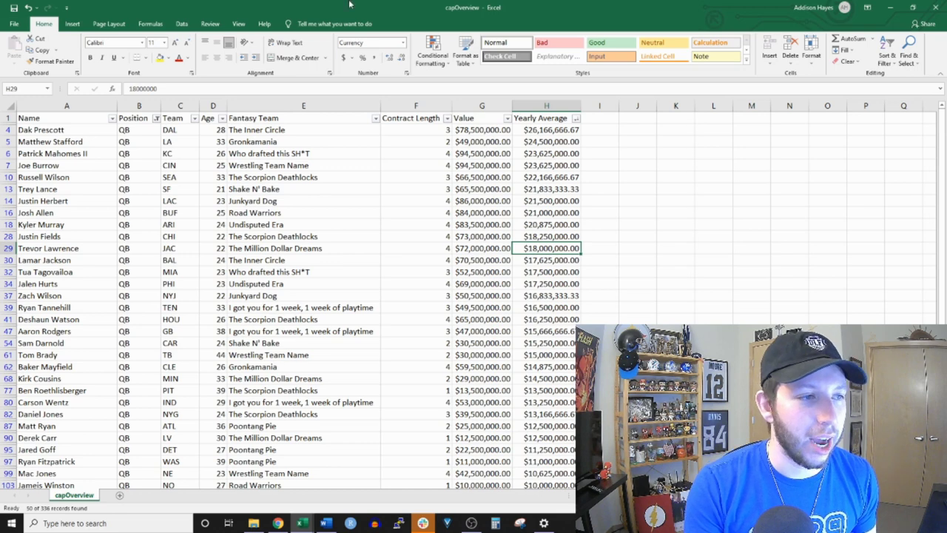
drag(8, 248, 42, 259)
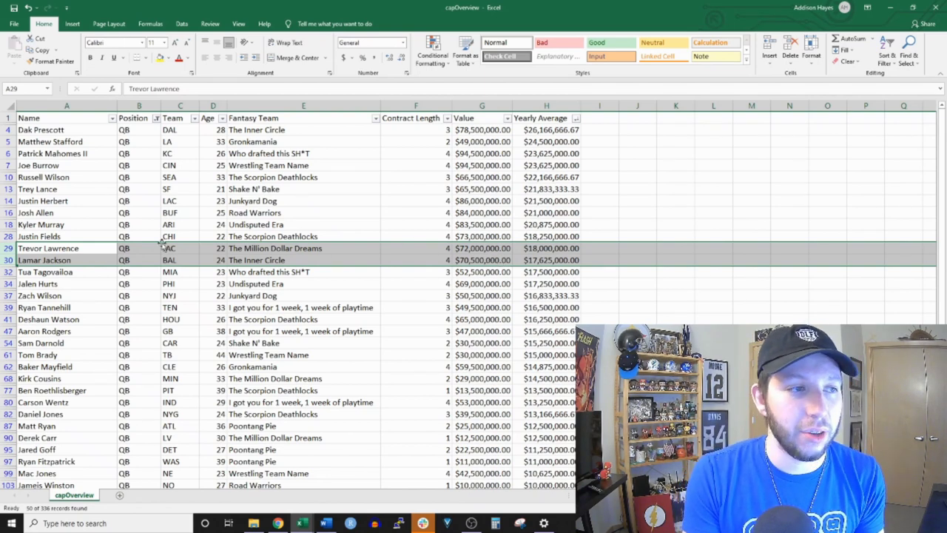
click(510, 260)
click(556, 260)
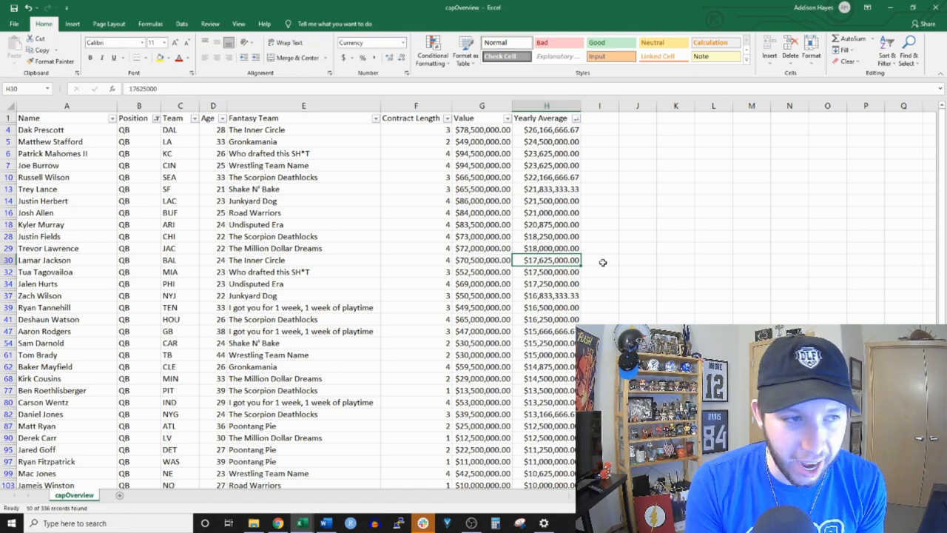
drag(42, 273, 562, 273)
drag(102, 284, 555, 284)
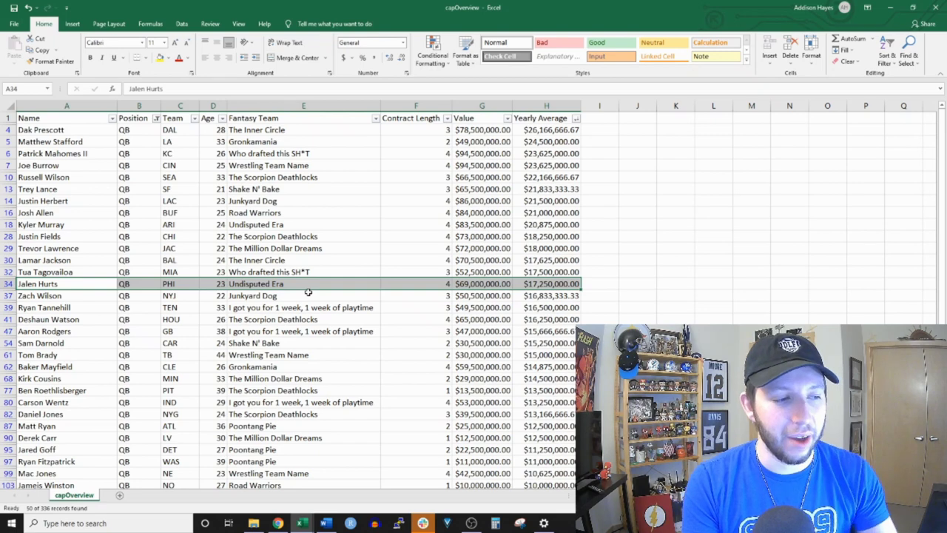
Switch the Position filter from QB to WR, showing 131 of 336 records
click(156, 118)
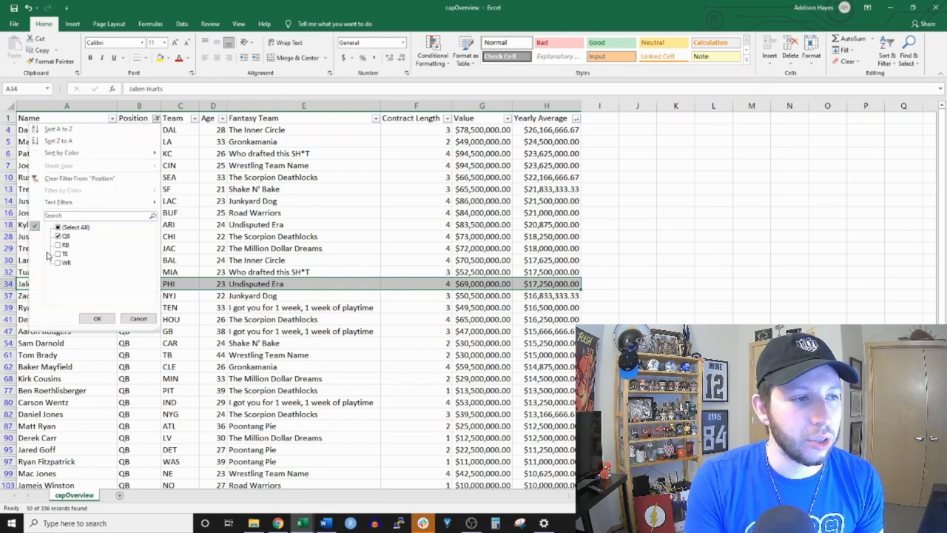
click(57, 236)
click(57, 263)
click(97, 318)
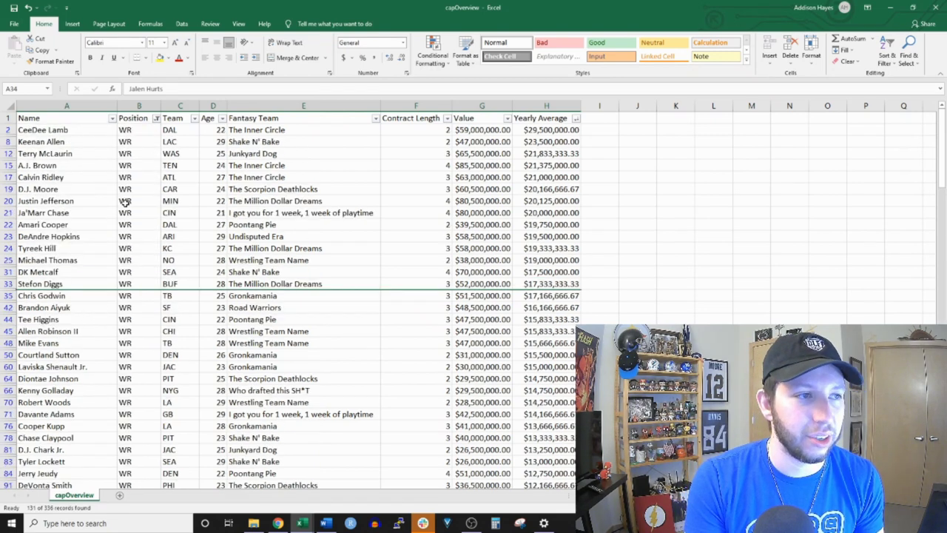
Mark the Tyreek Hill, Justin Jefferson and A.J. Brown rows for comparison
click(126, 203)
drag(101, 247, 580, 251)
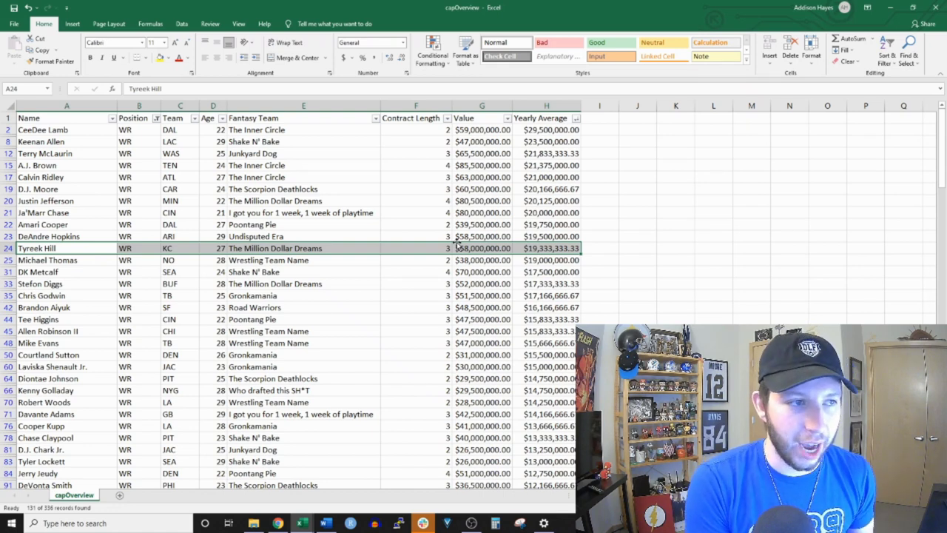
drag(102, 206, 481, 212)
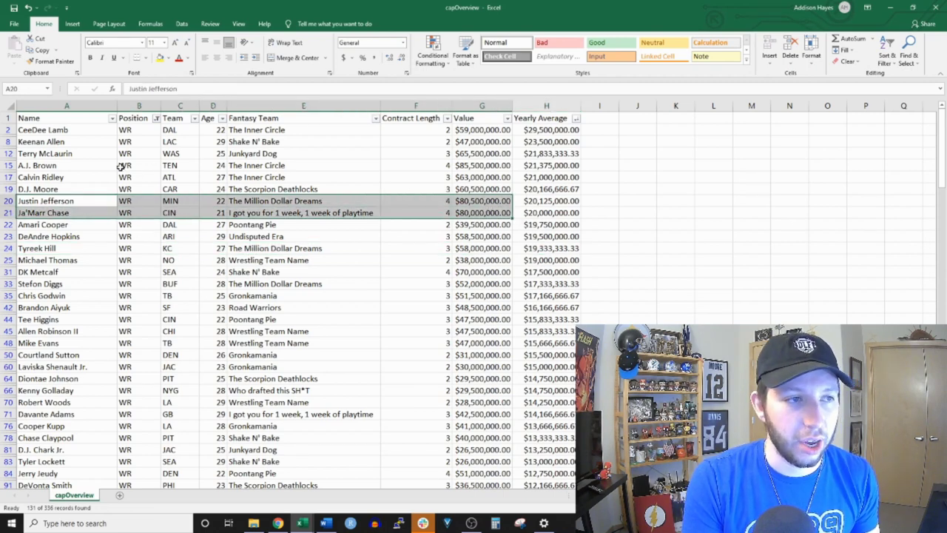
drag(103, 167, 474, 162)
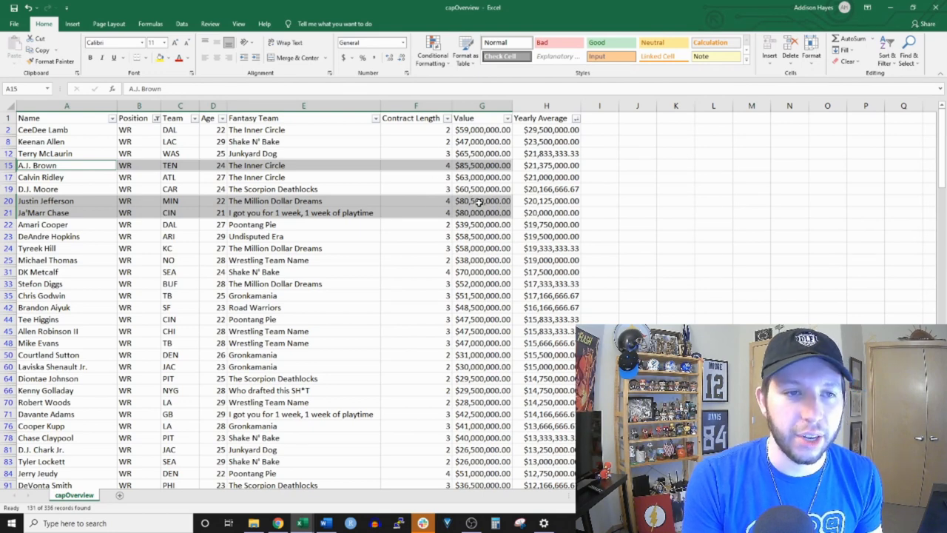
Filter Contract Length to 3-year contracts only, leaving 21 of 336 records
click(433, 154)
click(447, 118)
click(362, 227)
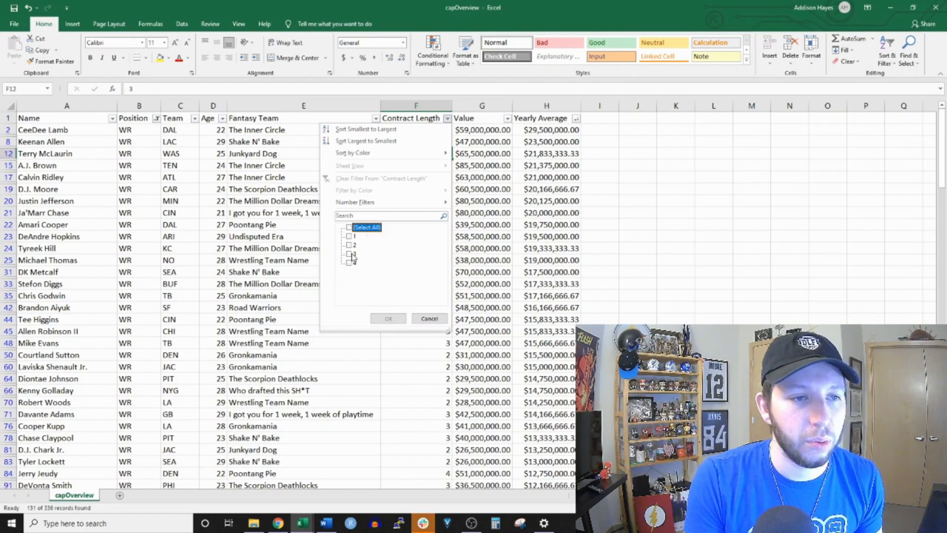
click(349, 253)
click(388, 318)
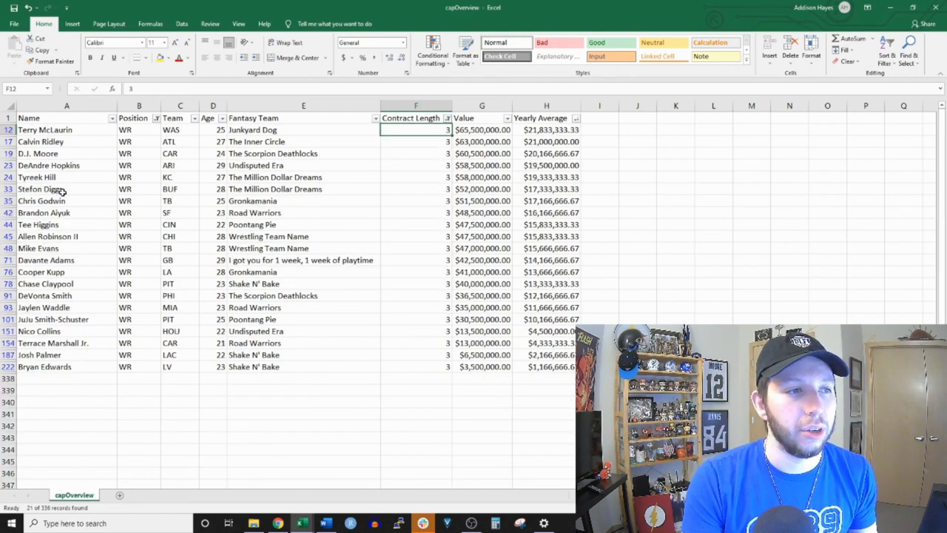
Select the Tyreek Hill, Stefon Diggs and Terry McLaurin to D.J. Moore rows to compare
drag(74, 179, 508, 177)
drag(94, 131, 76, 165)
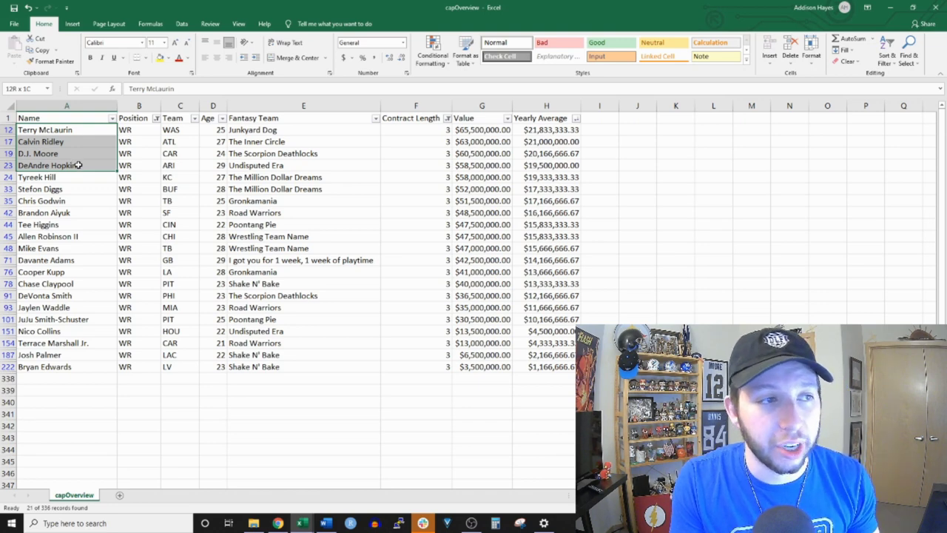
drag(76, 165, 75, 164)
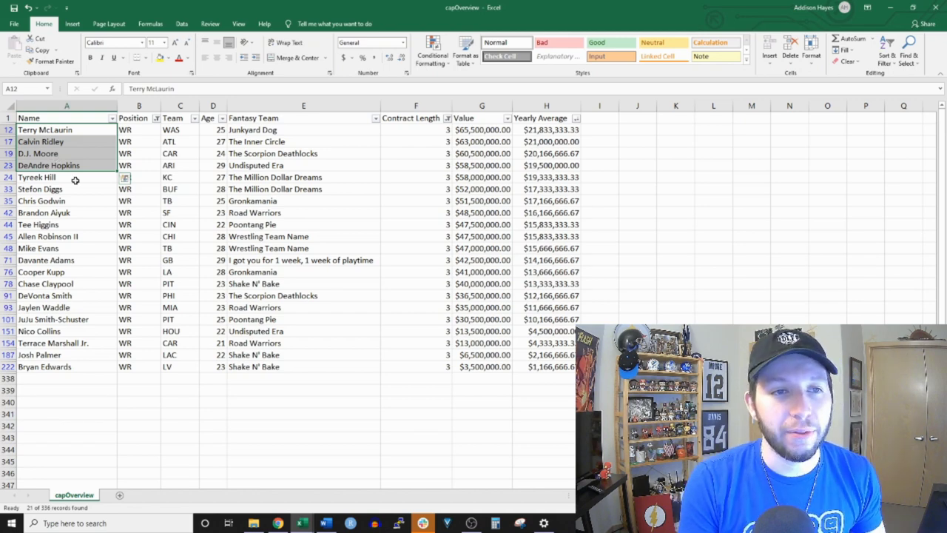
click(84, 177)
click(95, 189)
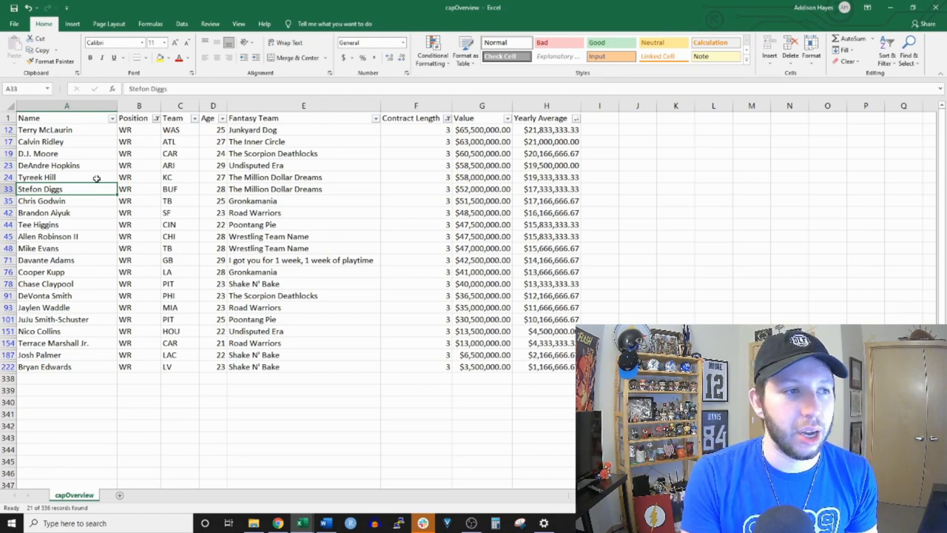
drag(95, 177, 492, 189)
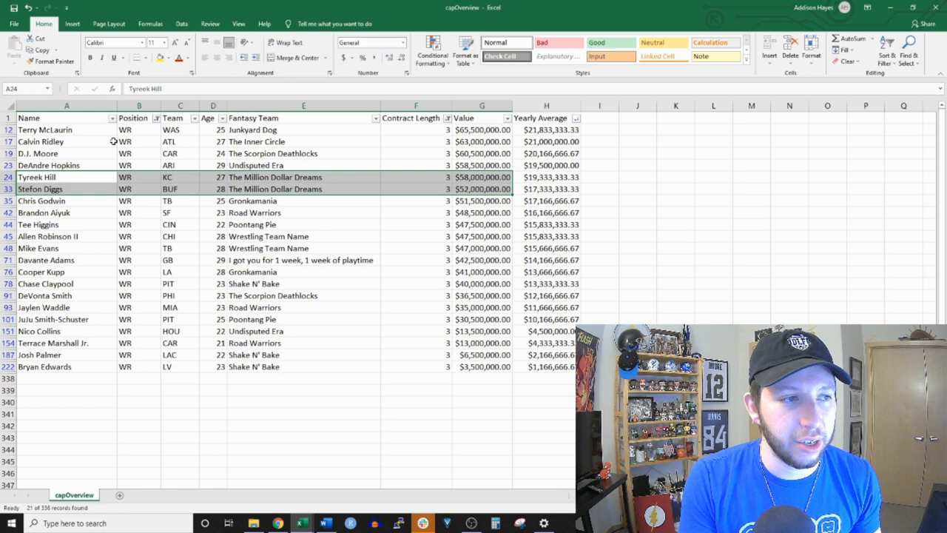
mouse_move(92, 131)
mouse_down()
mouse_move(110, 155)
mouse_move(475, 152)
mouse_up()
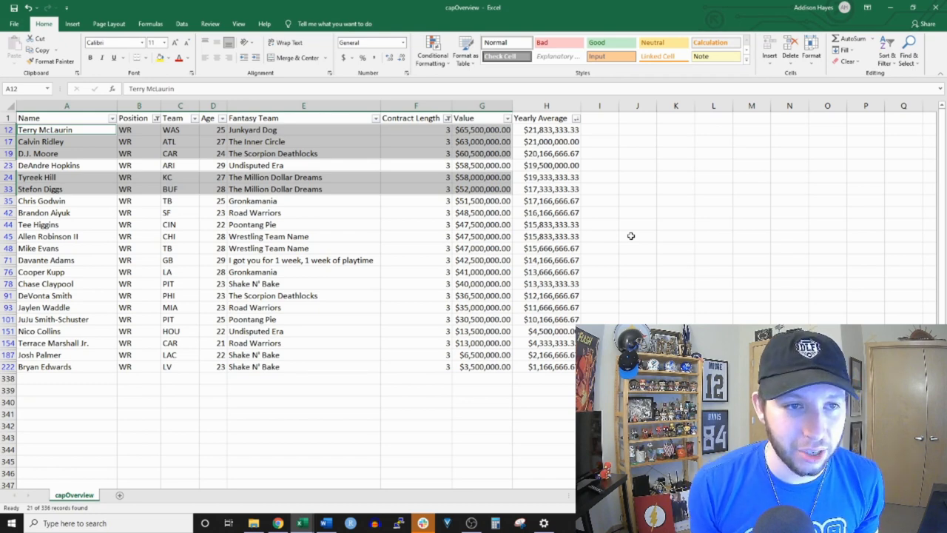
Re-select all values in the Contract Length and Position filters, then deselect the rows
click(447, 119)
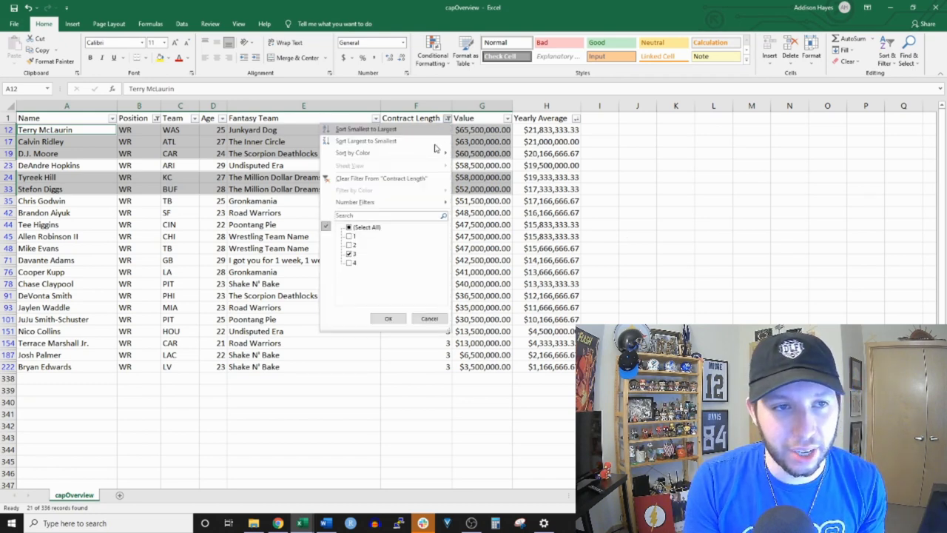
click(354, 227)
click(388, 318)
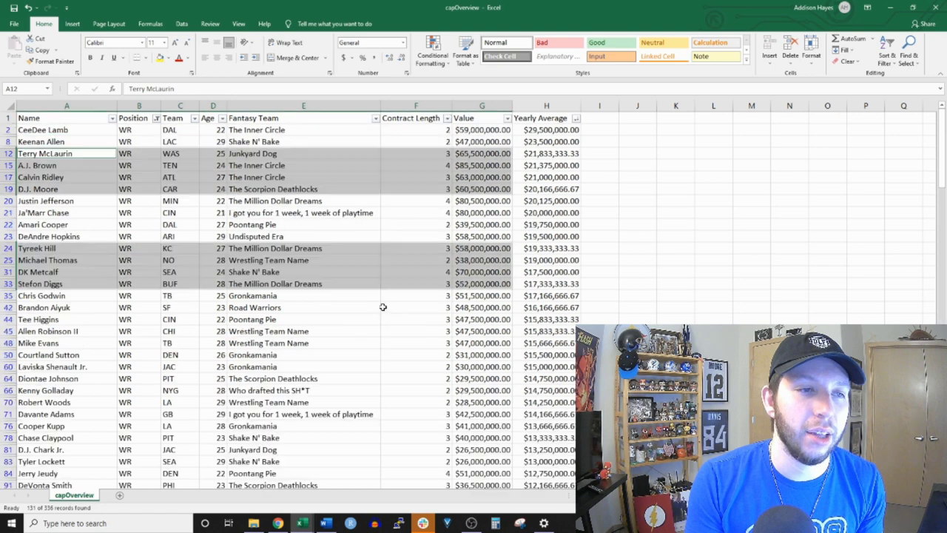
click(154, 119)
click(68, 227)
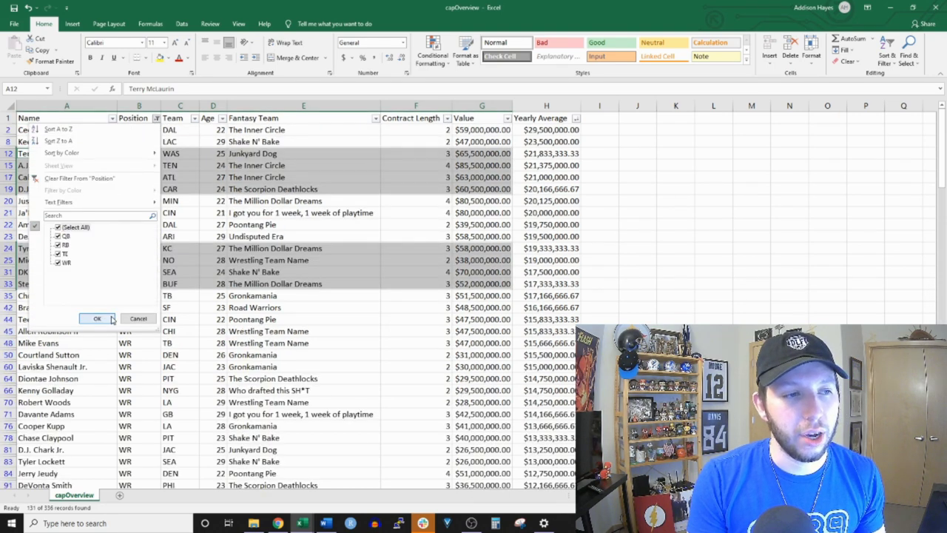
click(116, 318)
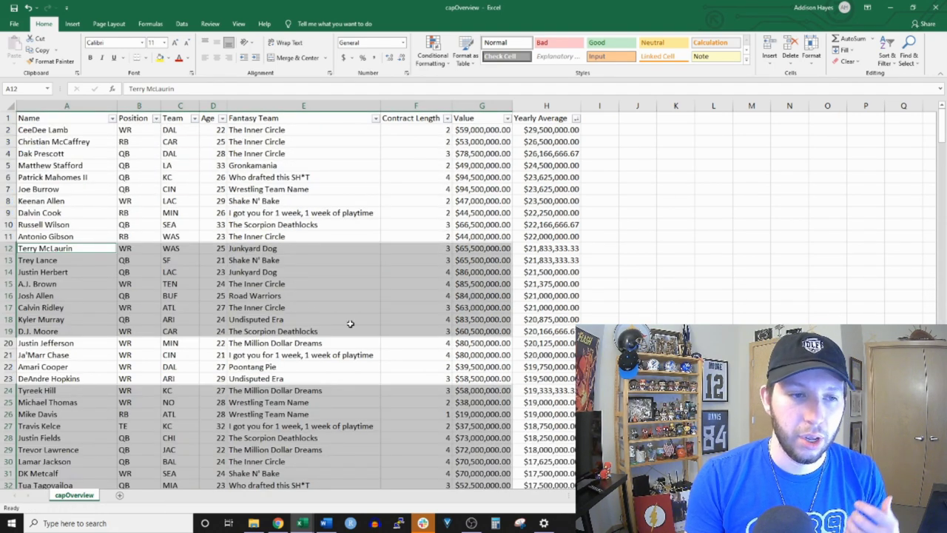
click(429, 355)
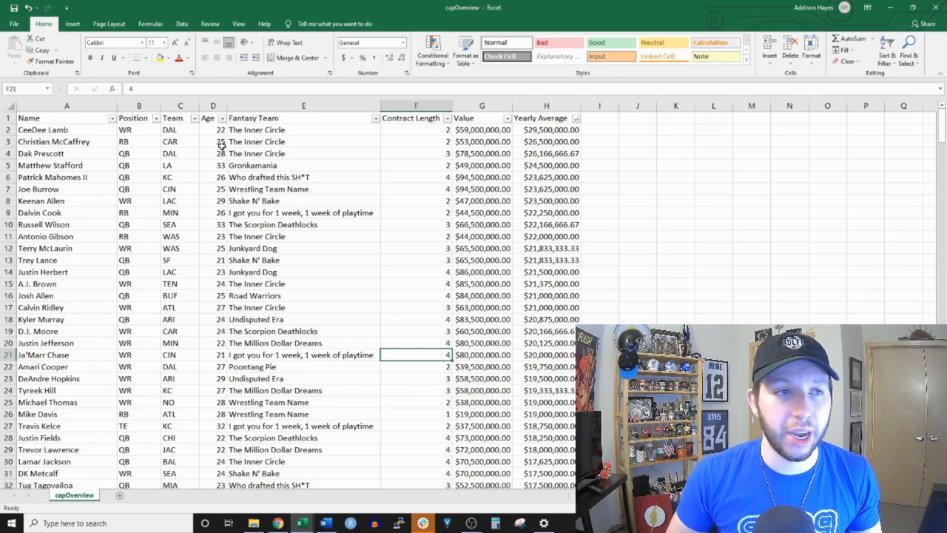
Filter Fantasy Team to Wrestling Team Name only, showing 28 of 336 players
click(375, 119)
click(295, 227)
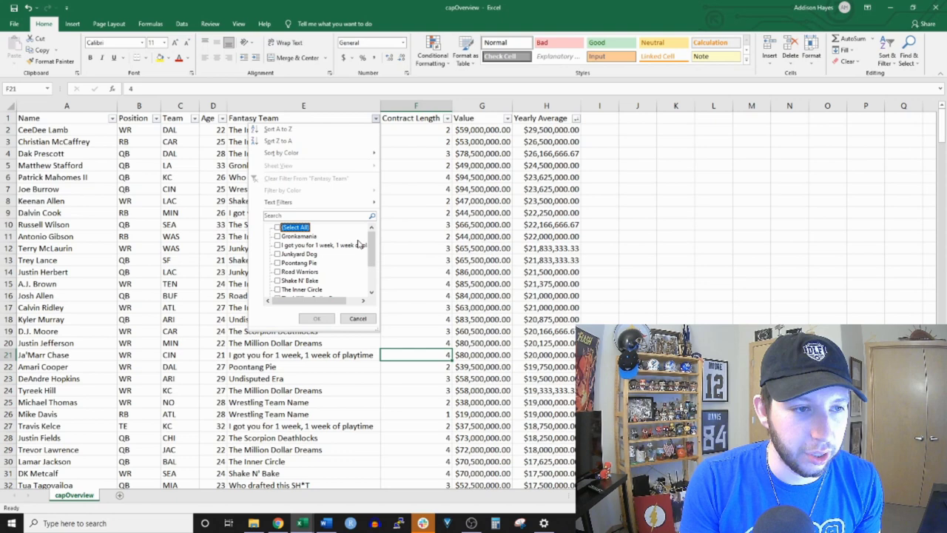
scroll(374, 244, down, 3)
click(316, 291)
click(317, 318)
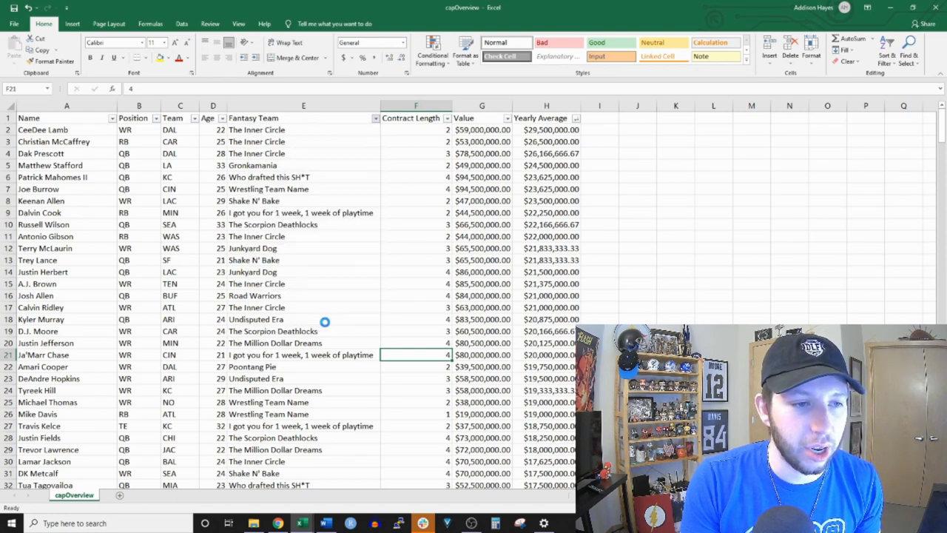
Sort the Wrestling Team Name roster by Position from A to Z
click(611, 252)
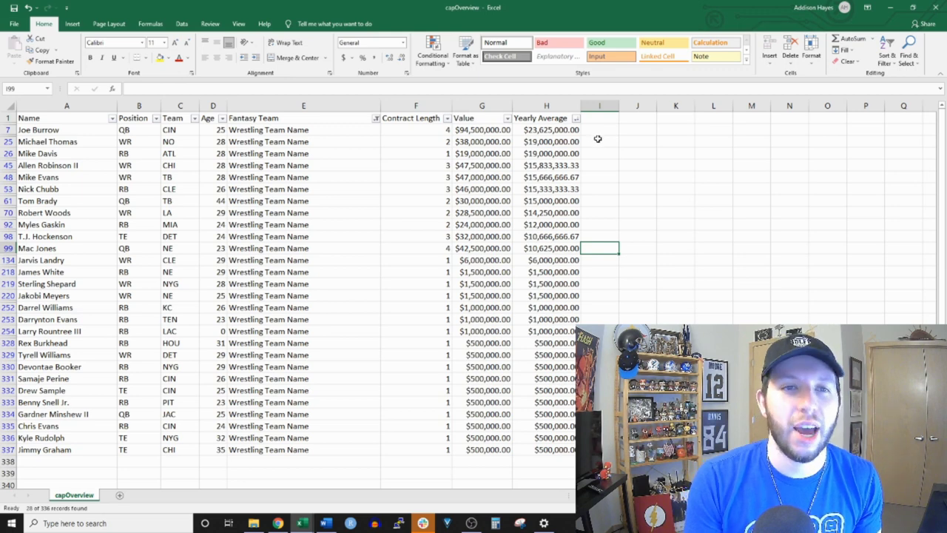
click(338, 128)
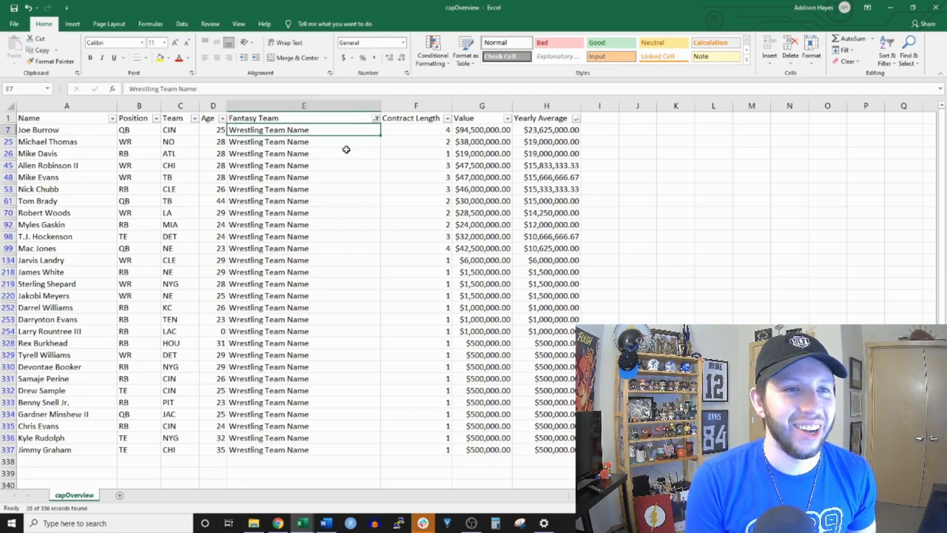
click(95, 131)
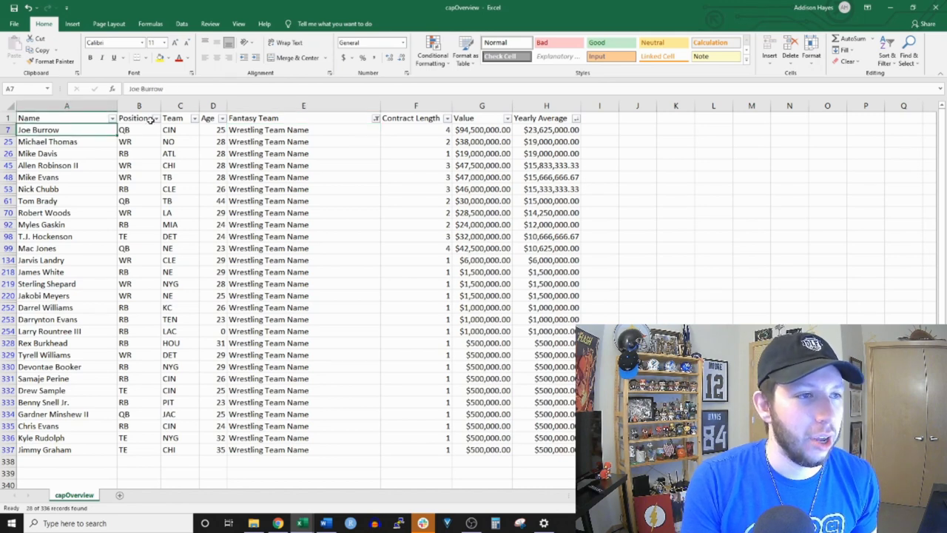
click(153, 118)
click(104, 129)
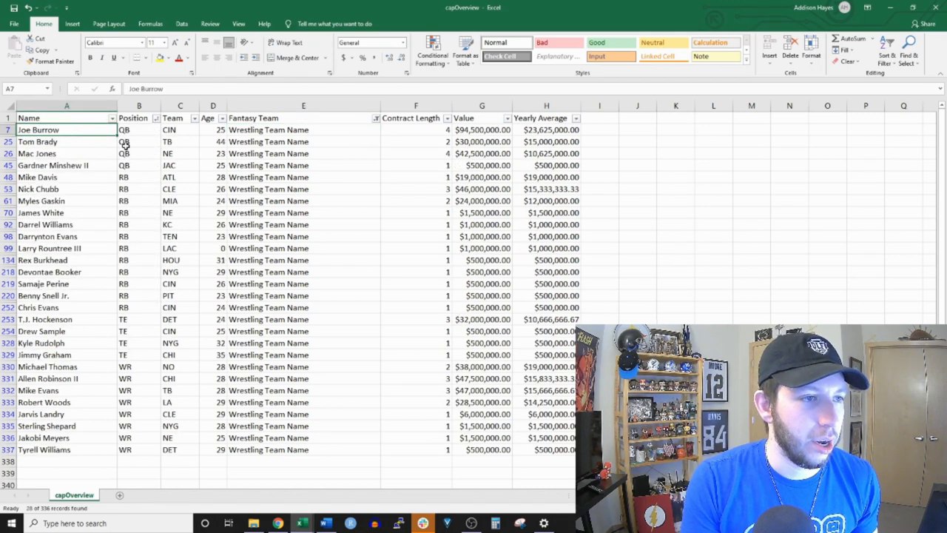
drag(78, 129, 157, 153)
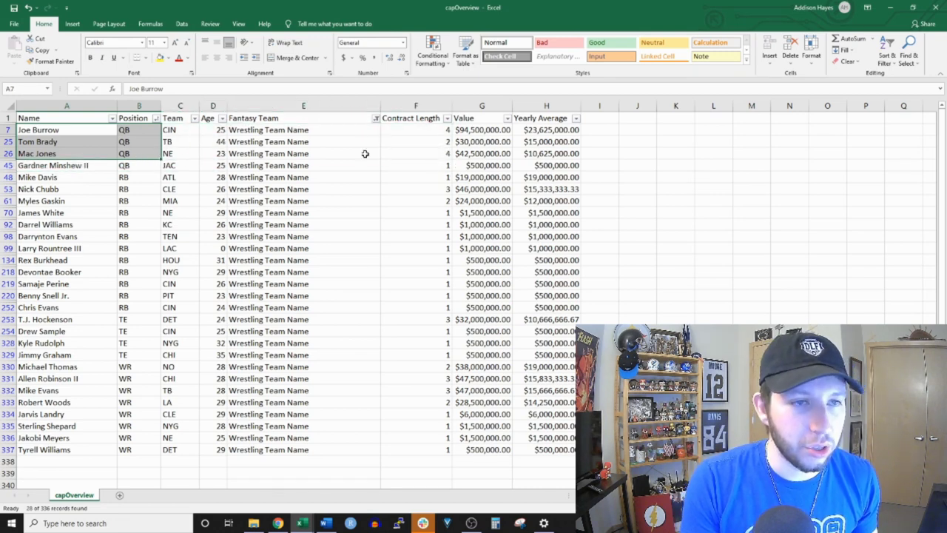
click(467, 134)
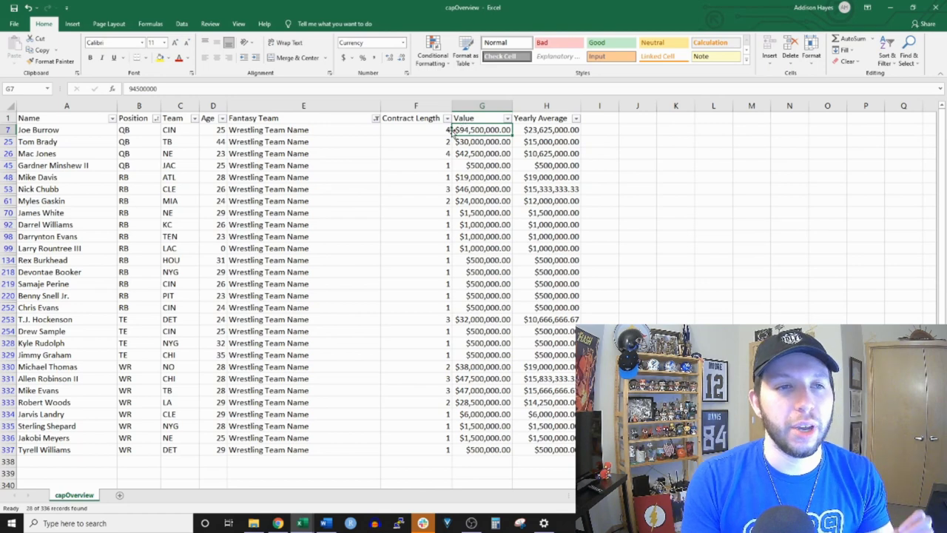
click(447, 131)
click(474, 132)
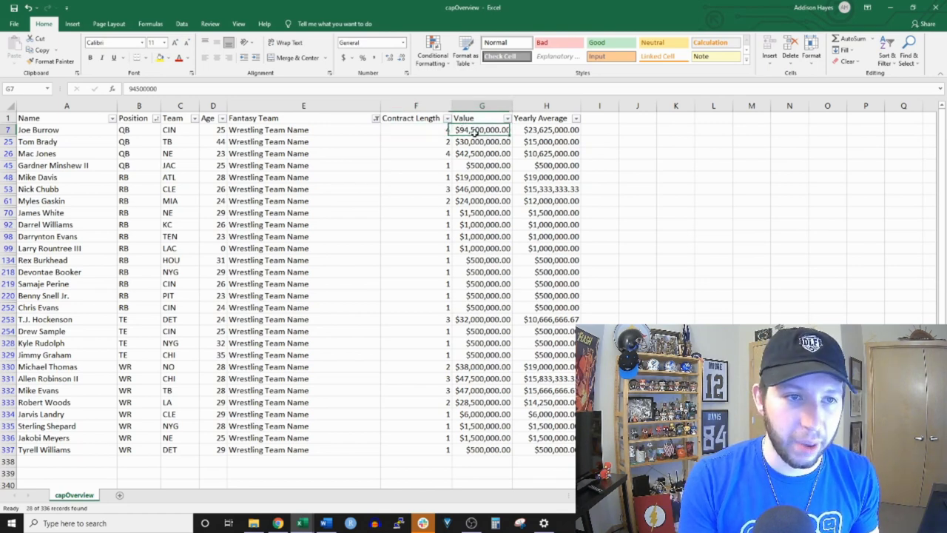
click(9, 130)
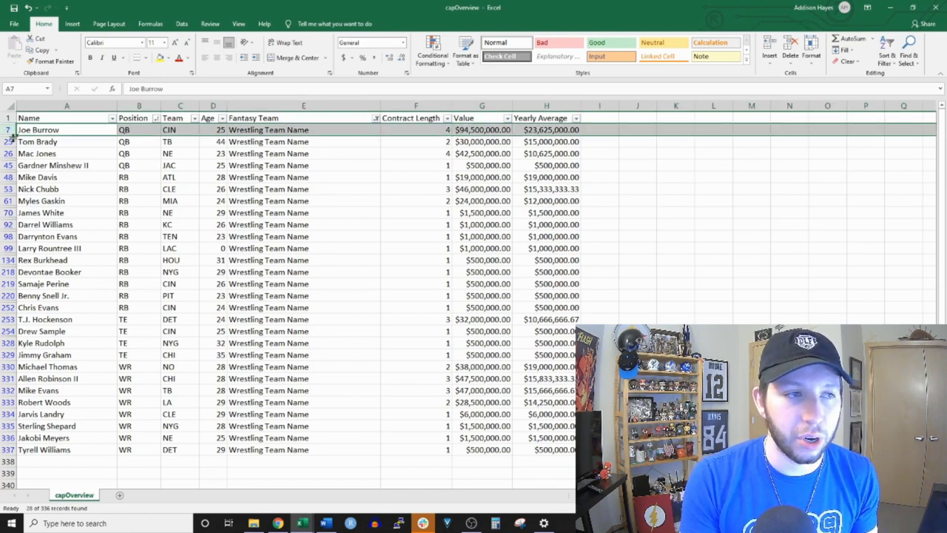
click(11, 153)
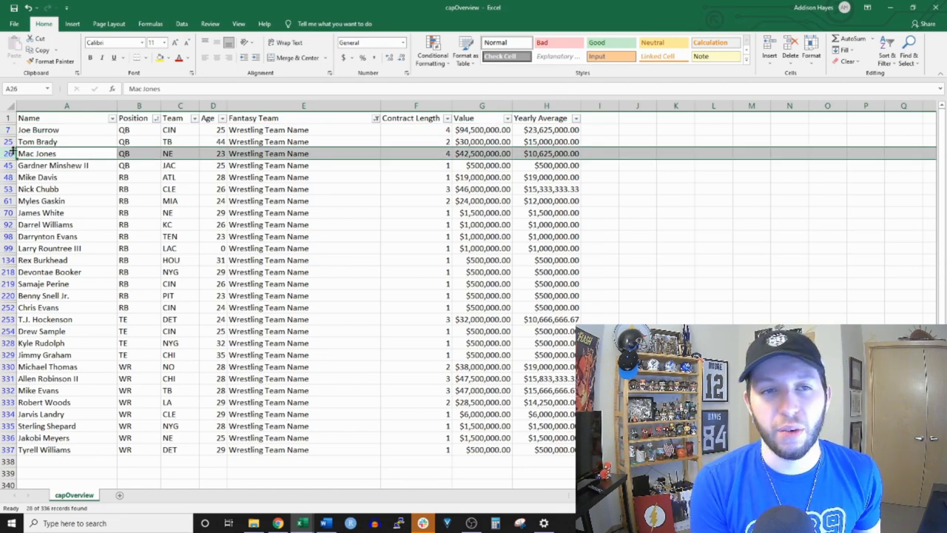
drag(95, 141, 565, 133)
click(605, 143)
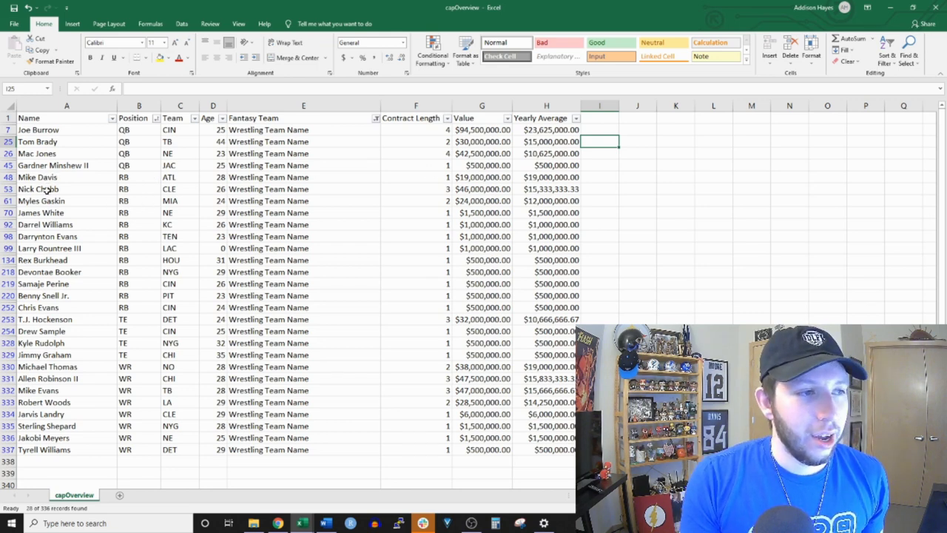
drag(57, 190, 430, 202)
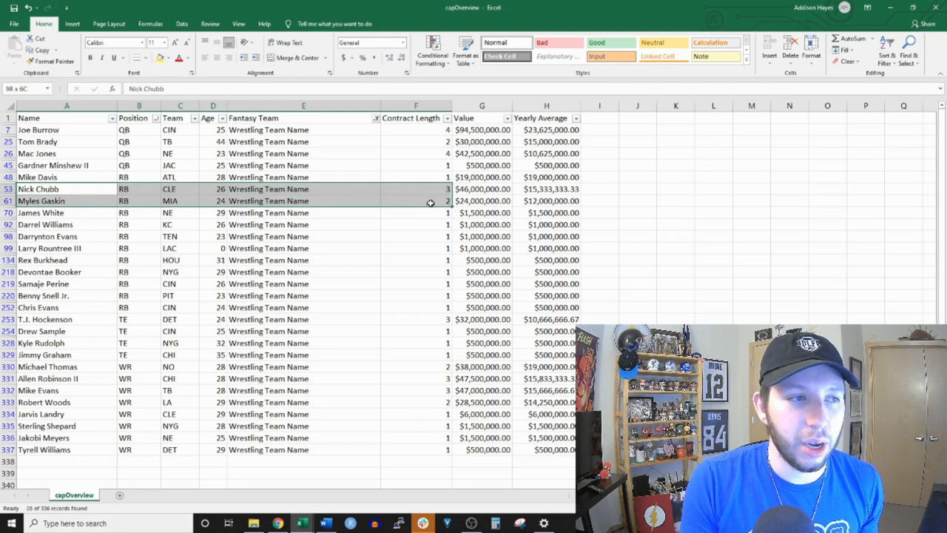
click(103, 178)
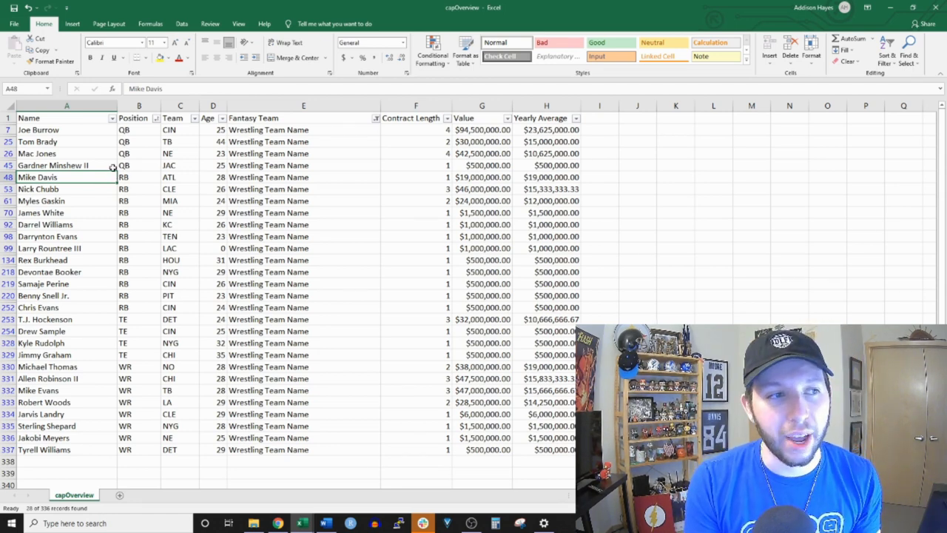
drag(115, 176, 566, 178)
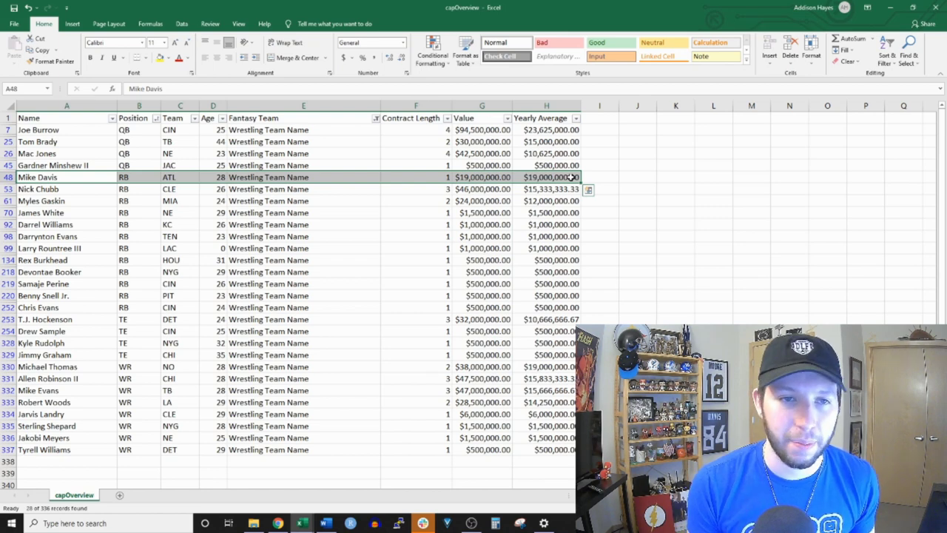
click(550, 180)
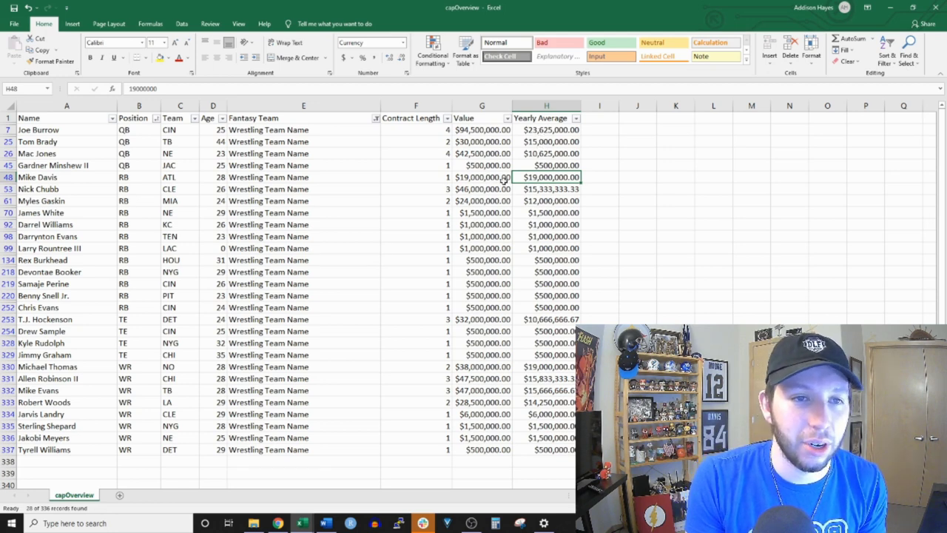
drag(64, 179, 589, 174)
click(589, 175)
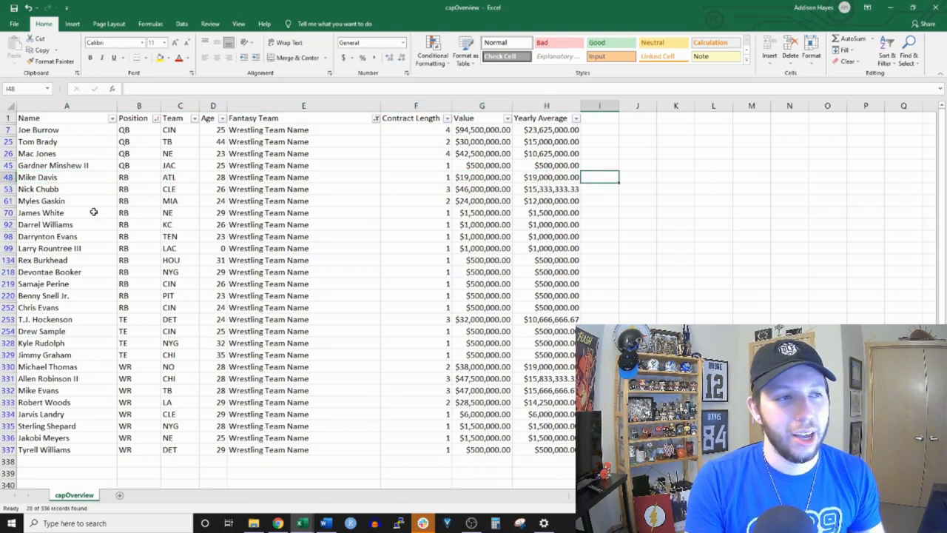
drag(89, 213, 137, 305)
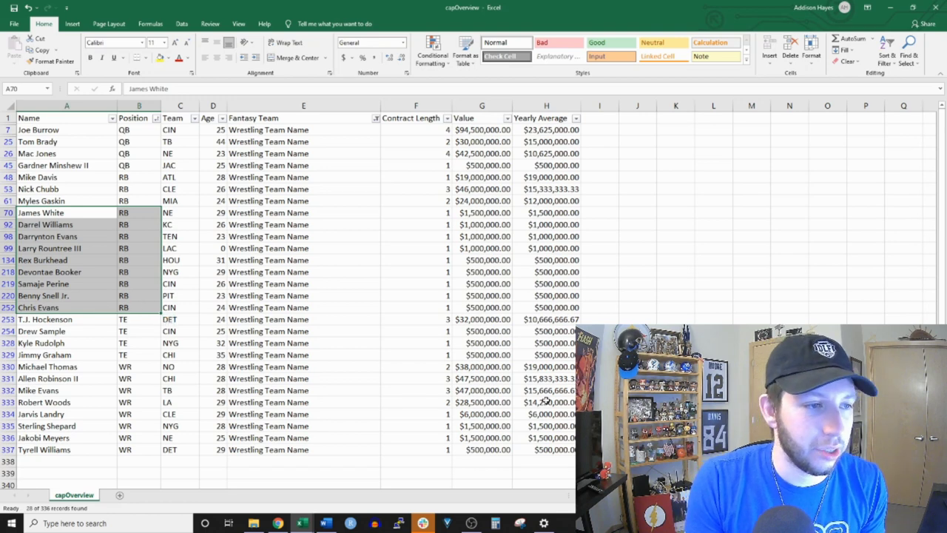
click(488, 285)
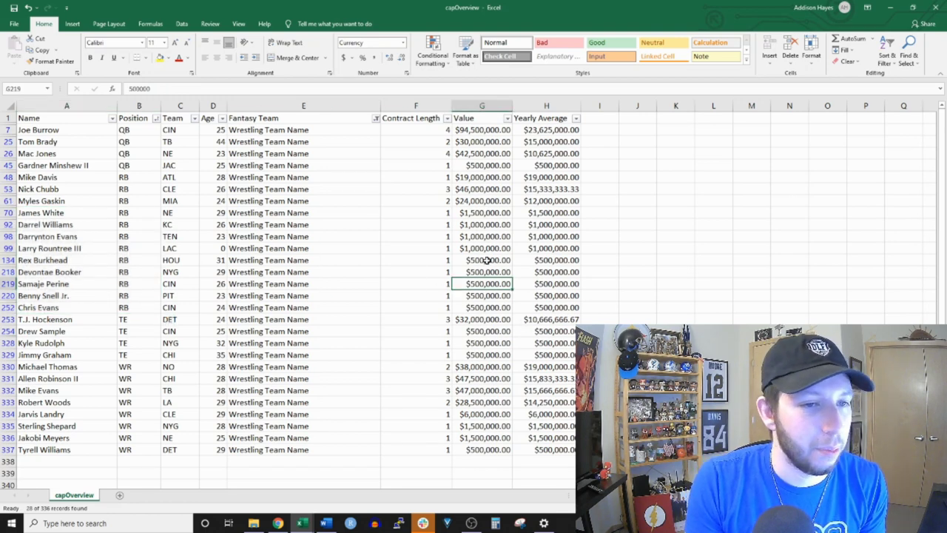
click(488, 249)
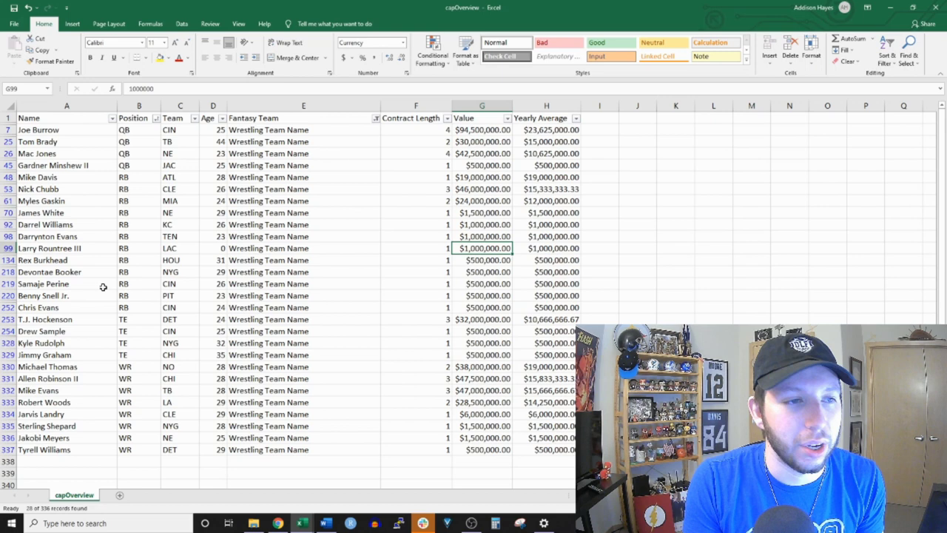
scroll(97, 271, down, 2)
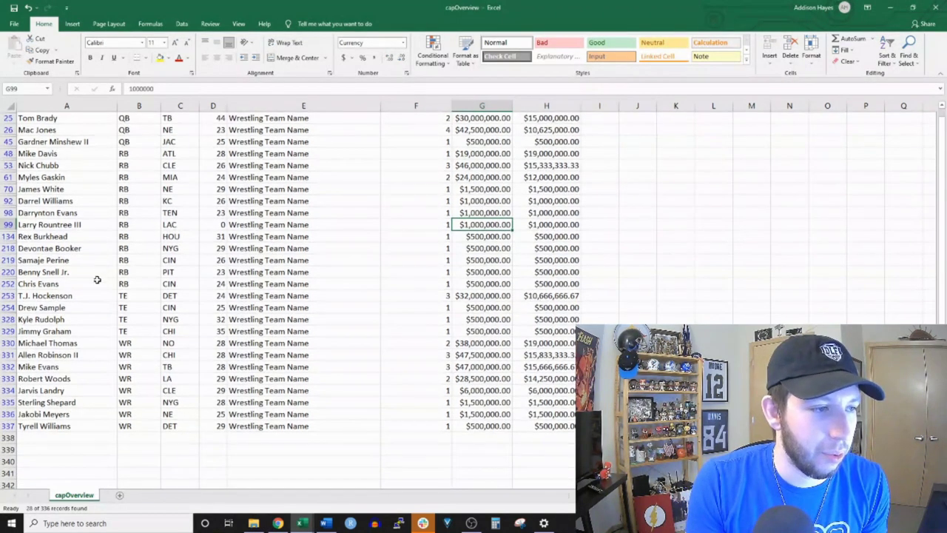
drag(63, 295, 522, 328)
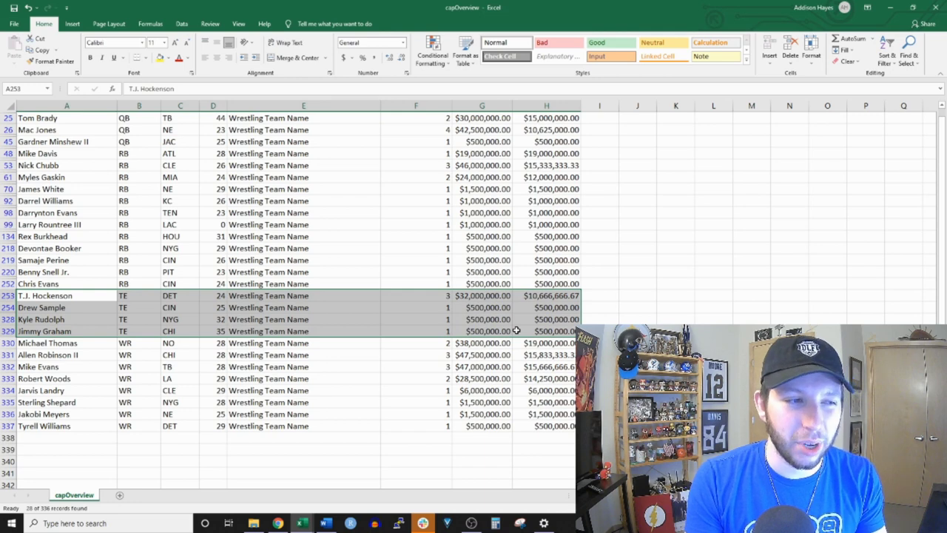
click(83, 295)
click(424, 294)
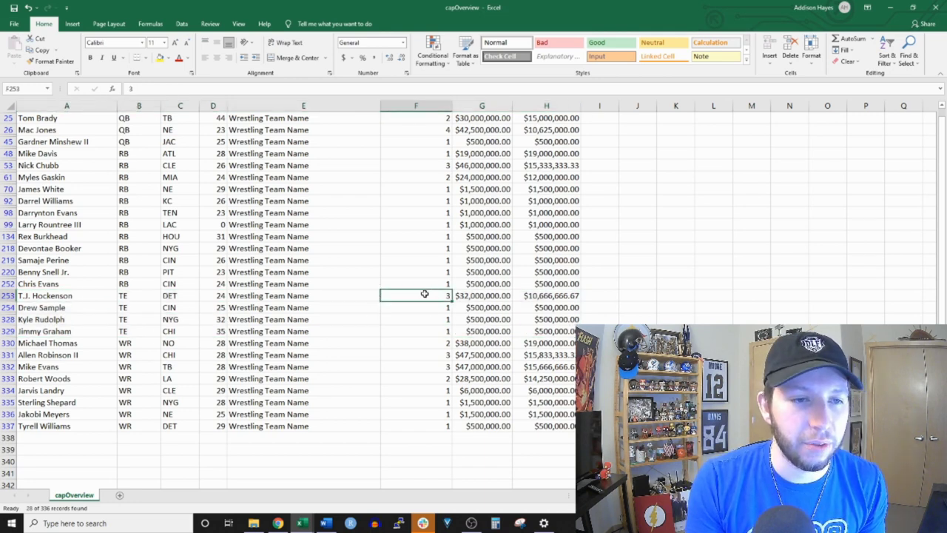
click(478, 294)
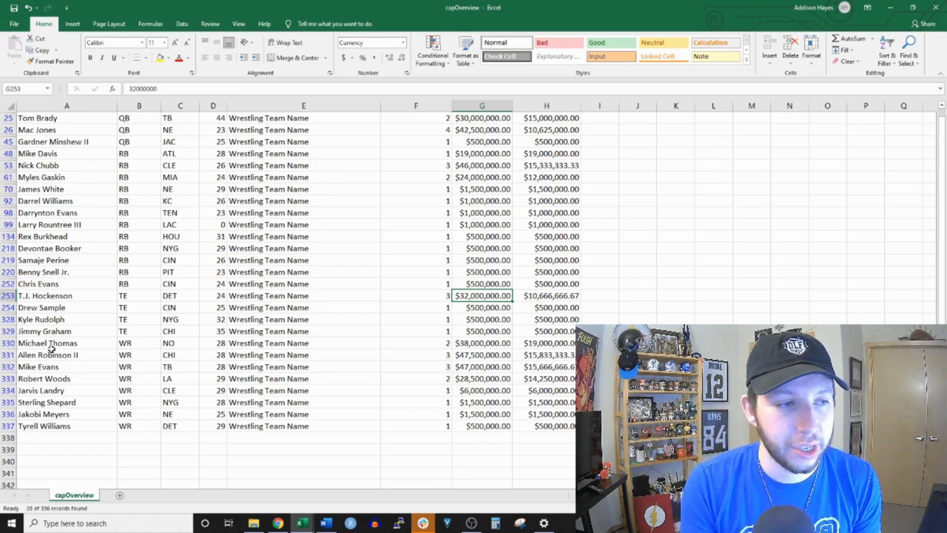
drag(50, 345, 472, 378)
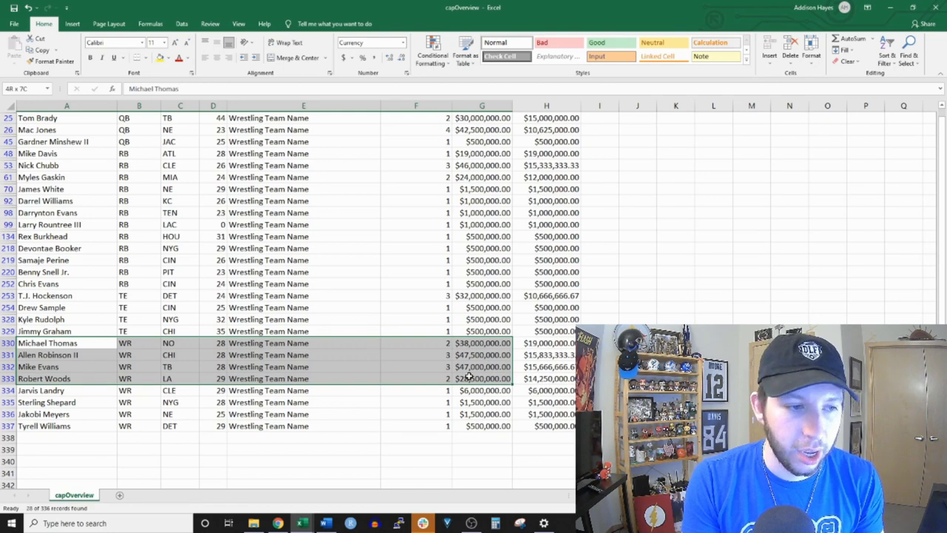
click(440, 353)
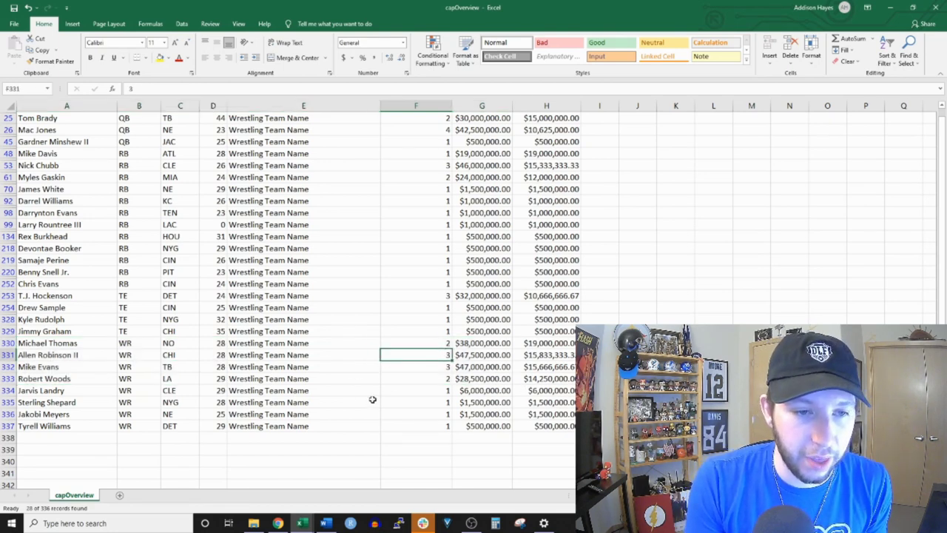
drag(531, 343, 552, 382)
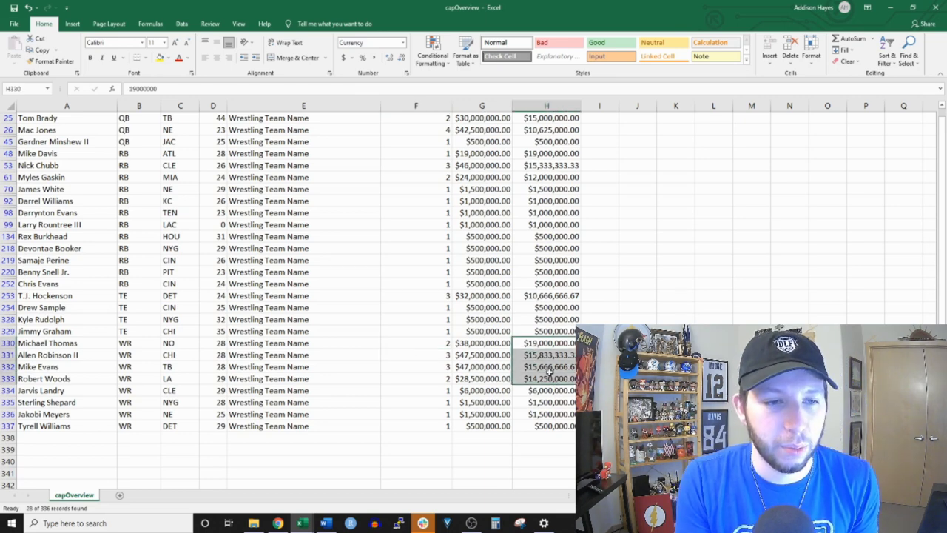
click(531, 345)
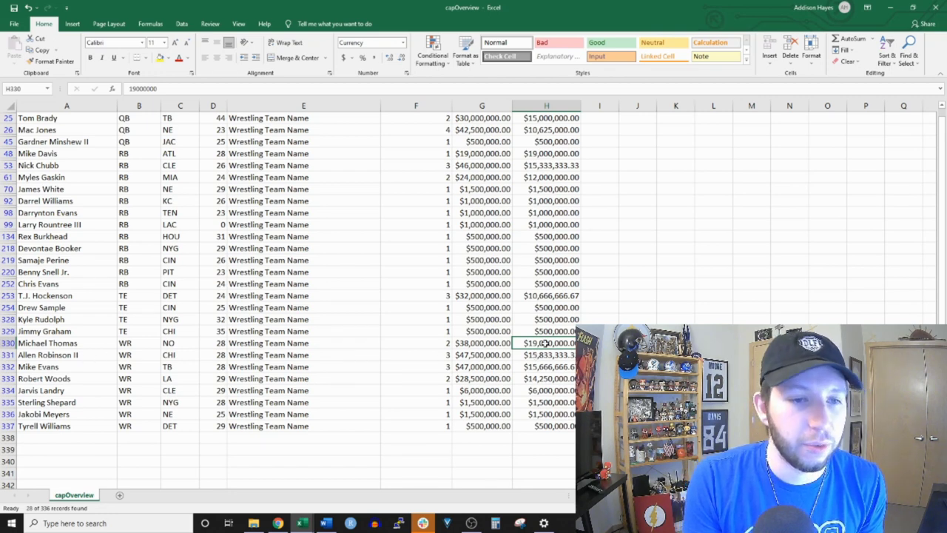
drag(108, 358, 548, 378)
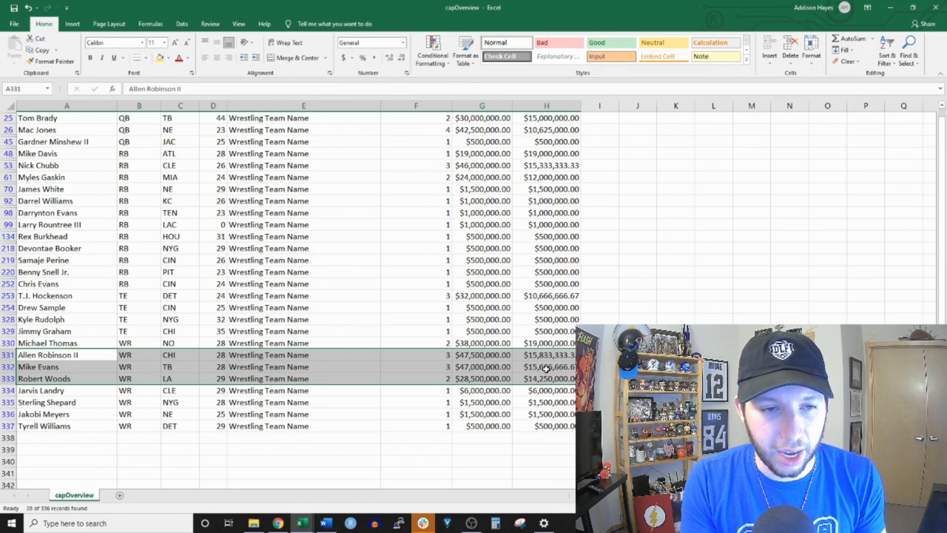
scroll(543, 377, up, 1)
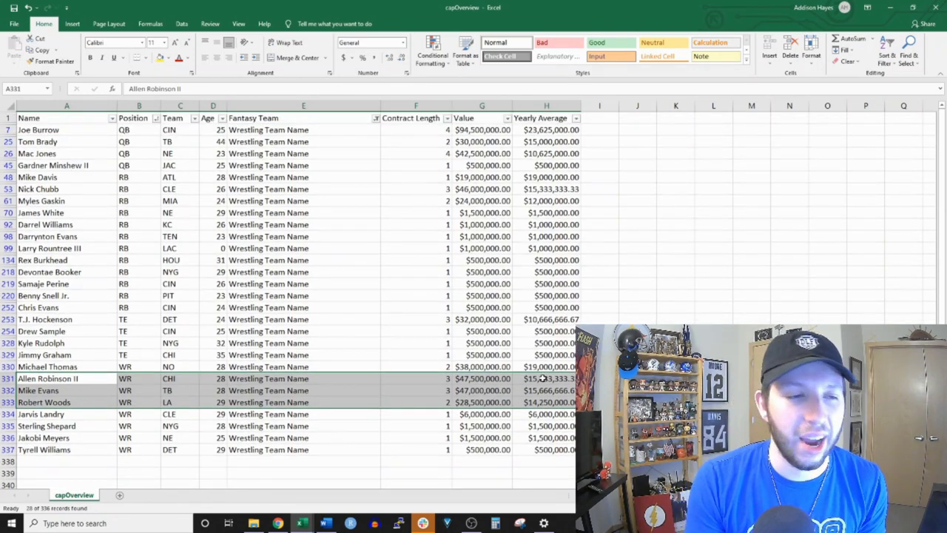
click(241, 215)
click(374, 130)
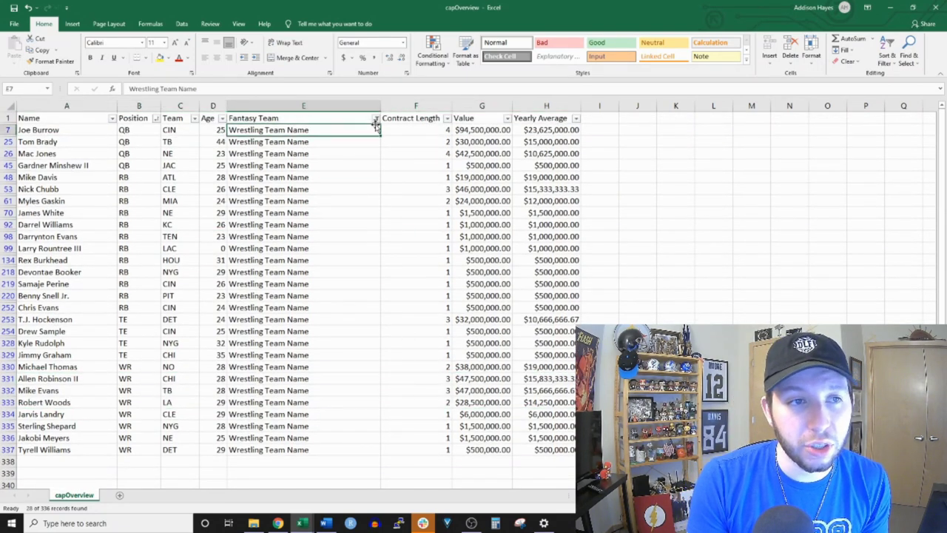
click(376, 119)
click(376, 120)
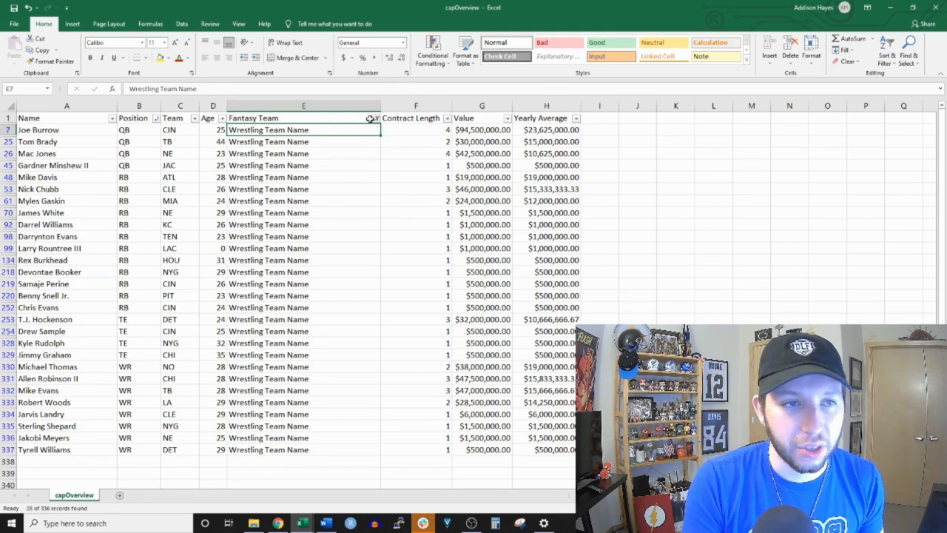
Set the Fantasy Team filter to The Inner Circle alone, listing 28 of 336 players
click(376, 119)
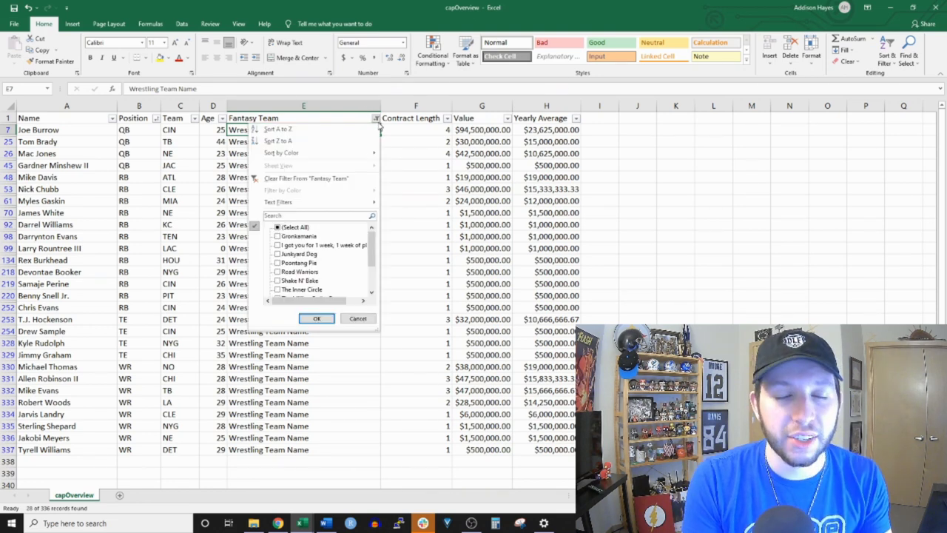
click(296, 227)
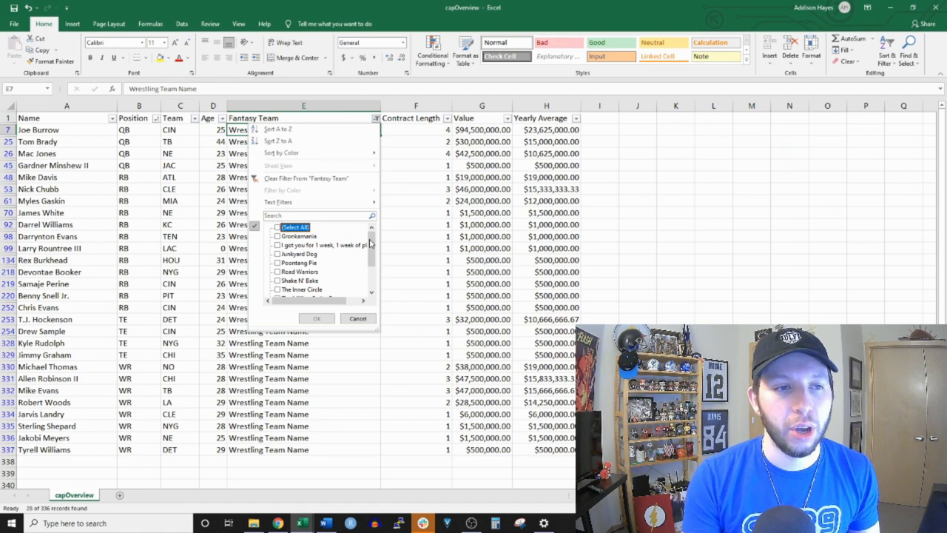
drag(370, 244, 371, 272)
click(310, 245)
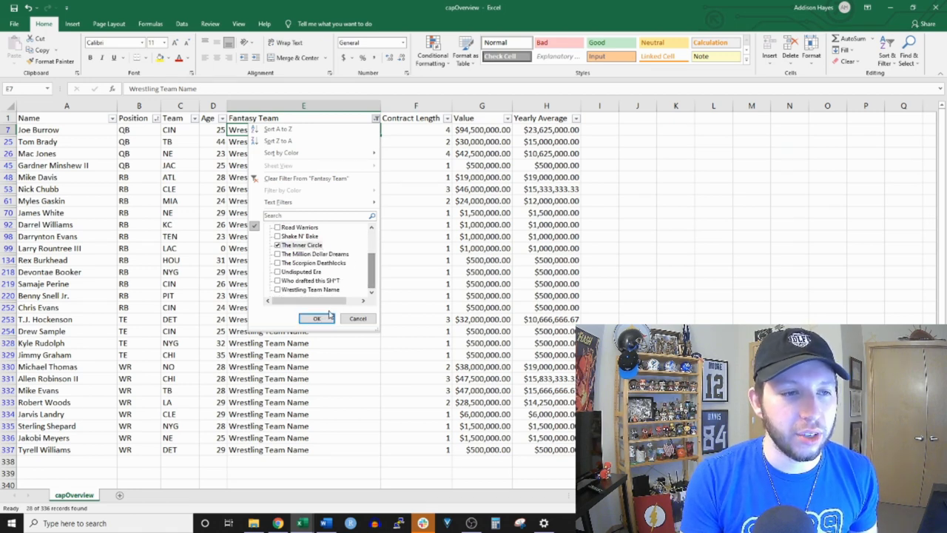
click(316, 318)
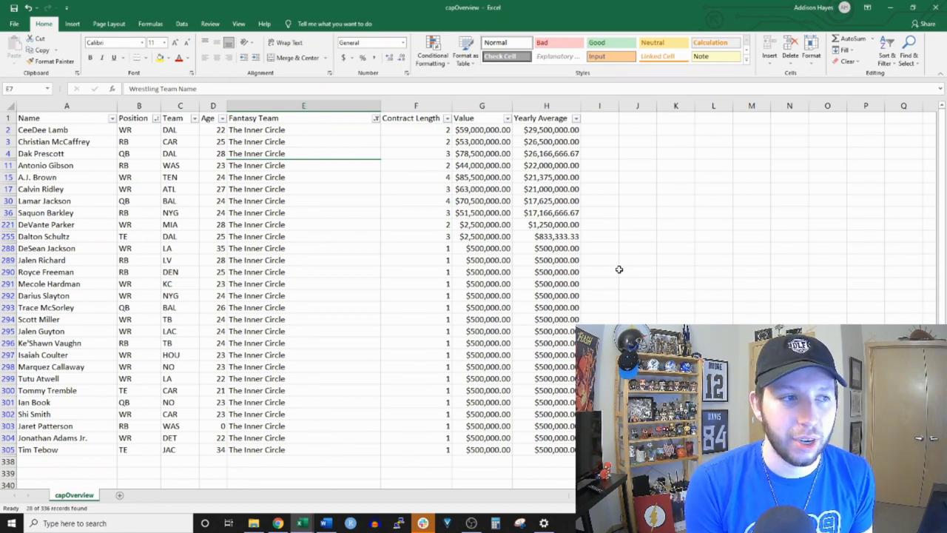
drag(88, 129, 92, 214)
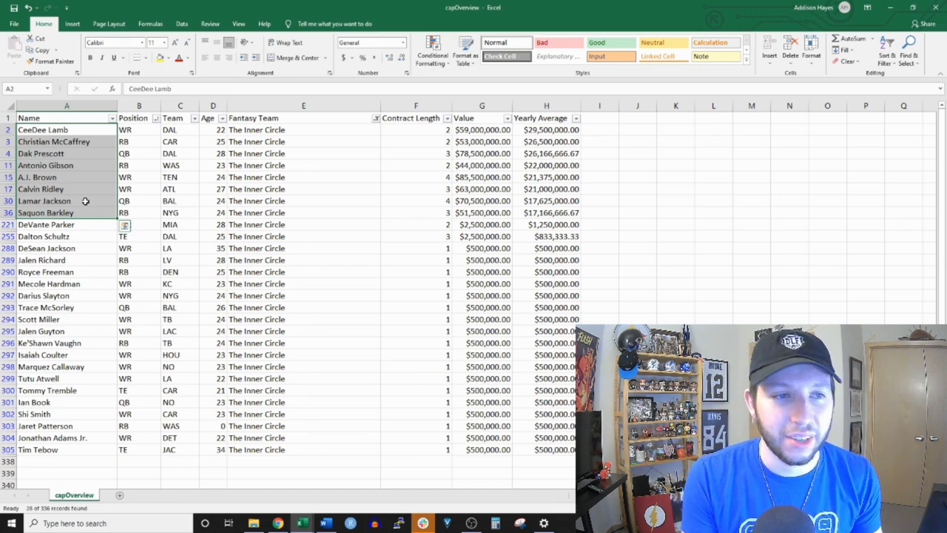
click(8, 200)
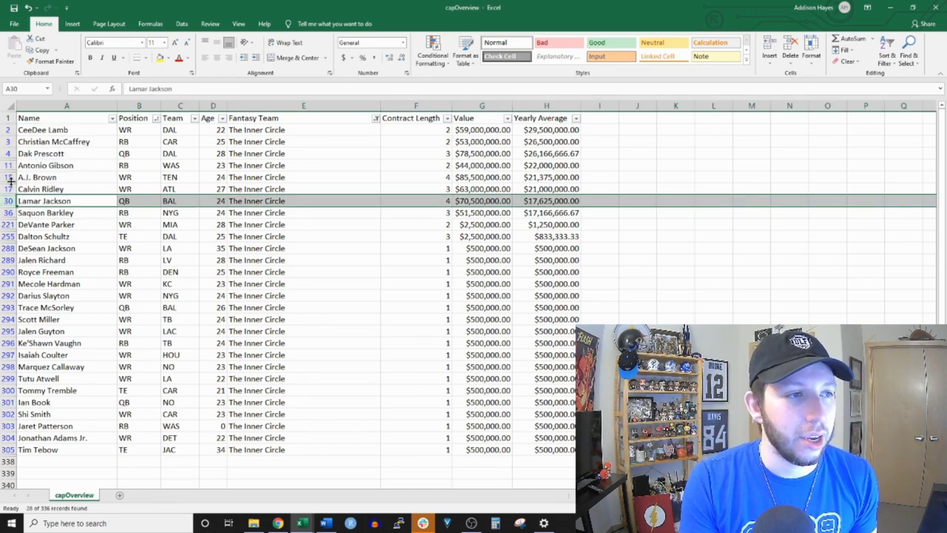
click(7, 141)
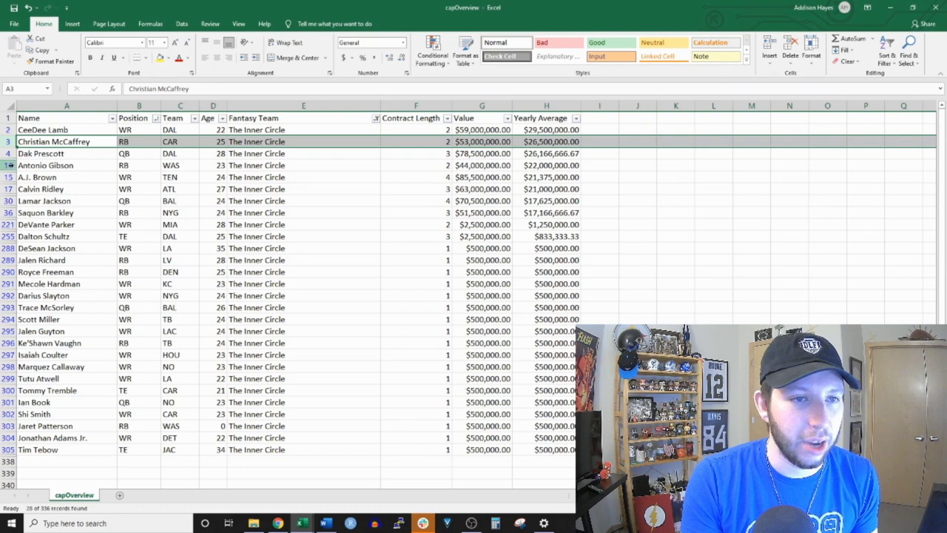
drag(7, 177, 8, 189)
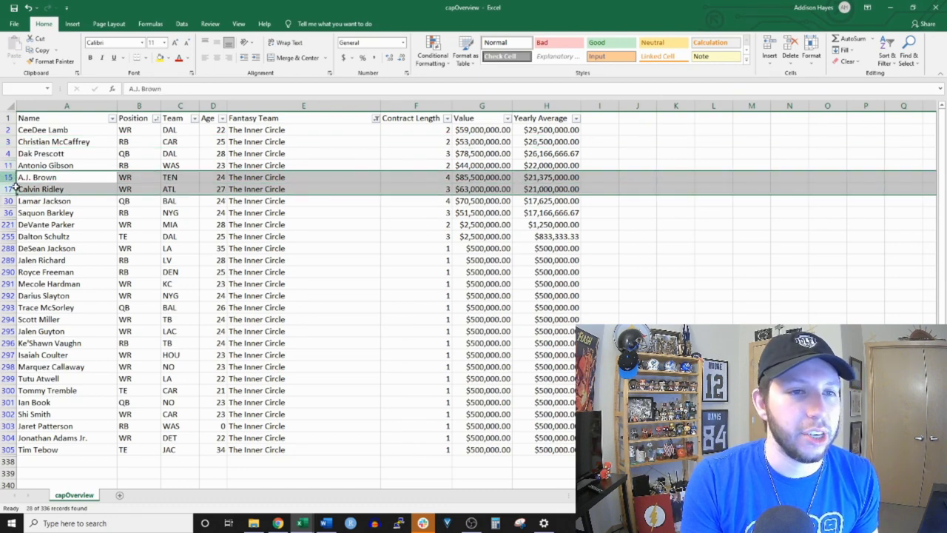
click(37, 189)
click(66, 177)
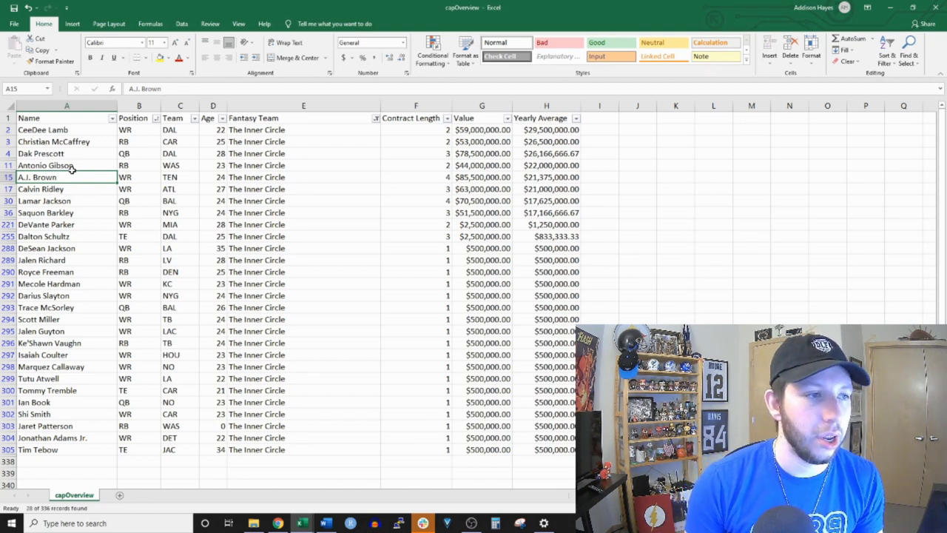
click(79, 134)
click(76, 151)
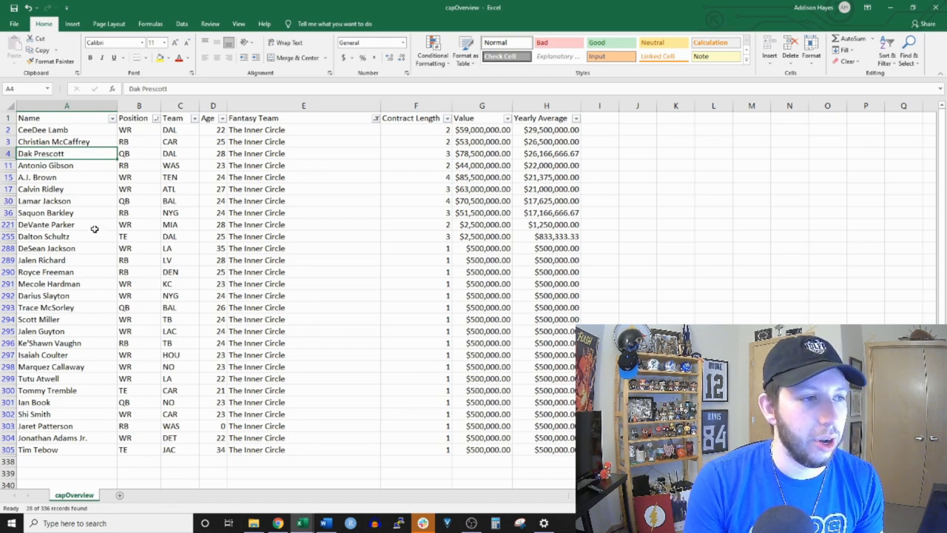
drag(82, 134, 573, 212)
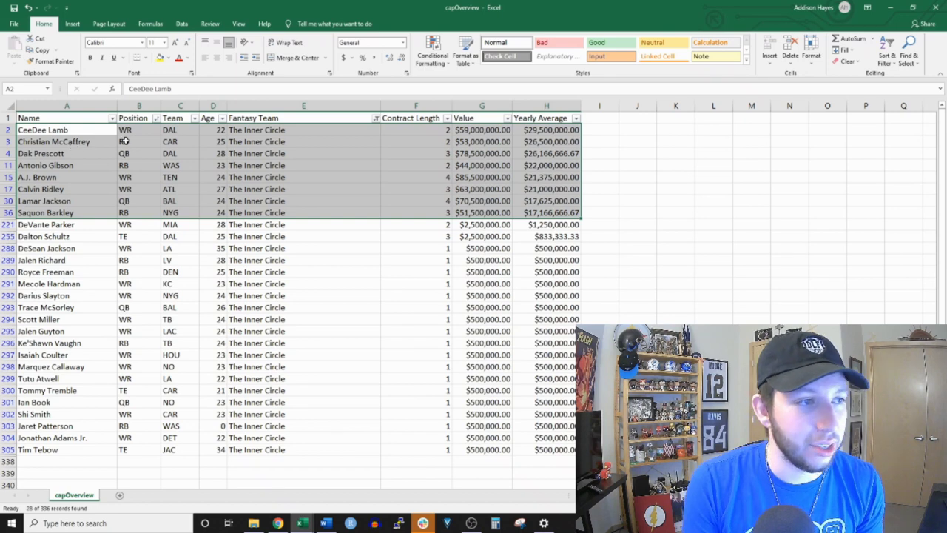
drag(90, 133, 65, 443)
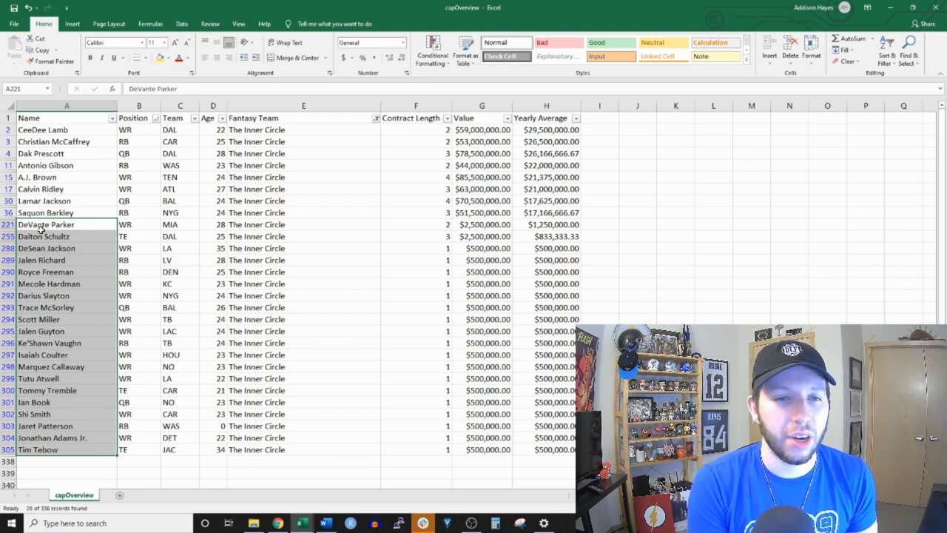
Change the Fantasy Team filter to Gronkamania only, topped by $24,500,000.00 yearly
click(375, 118)
click(296, 228)
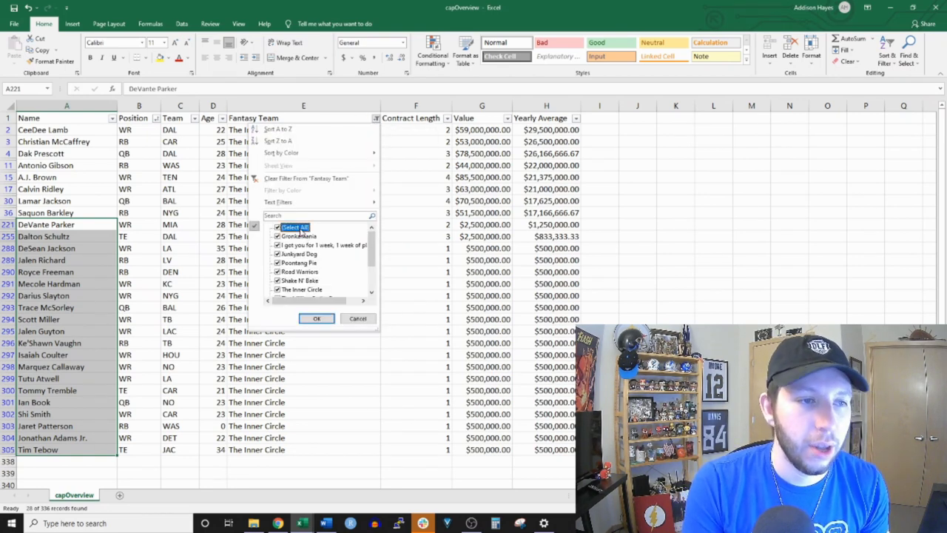
click(298, 236)
click(317, 318)
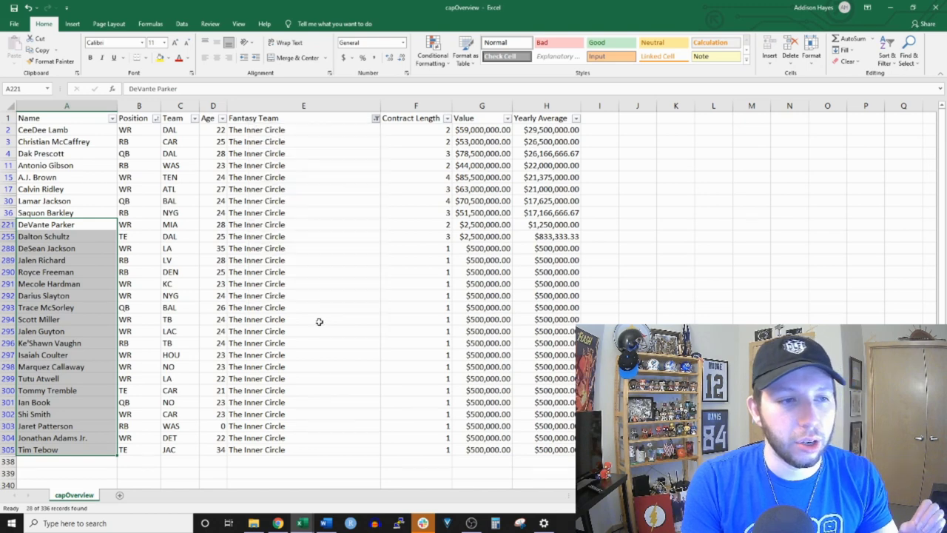
click(297, 285)
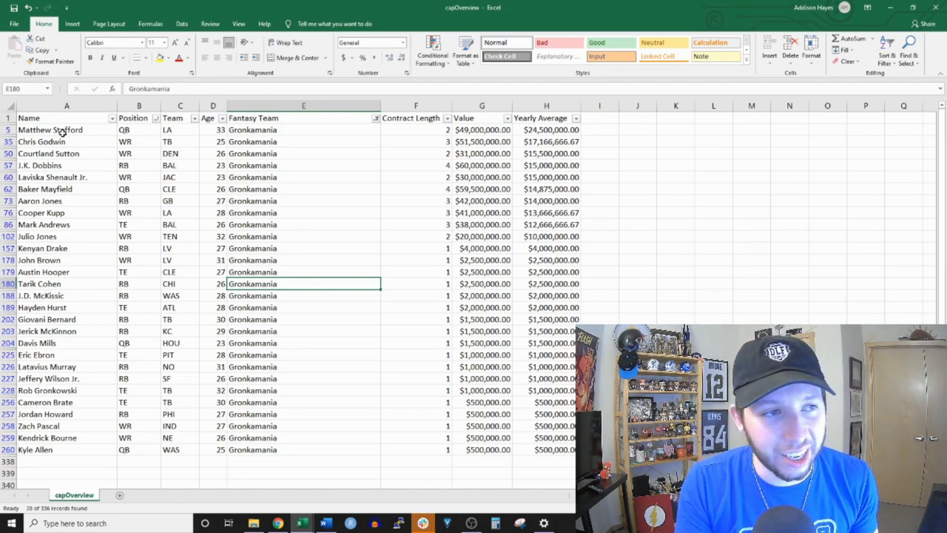
Sort the Gronkamania roster by Position A to Z and mark the Stafford and Mayfield rows
click(155, 118)
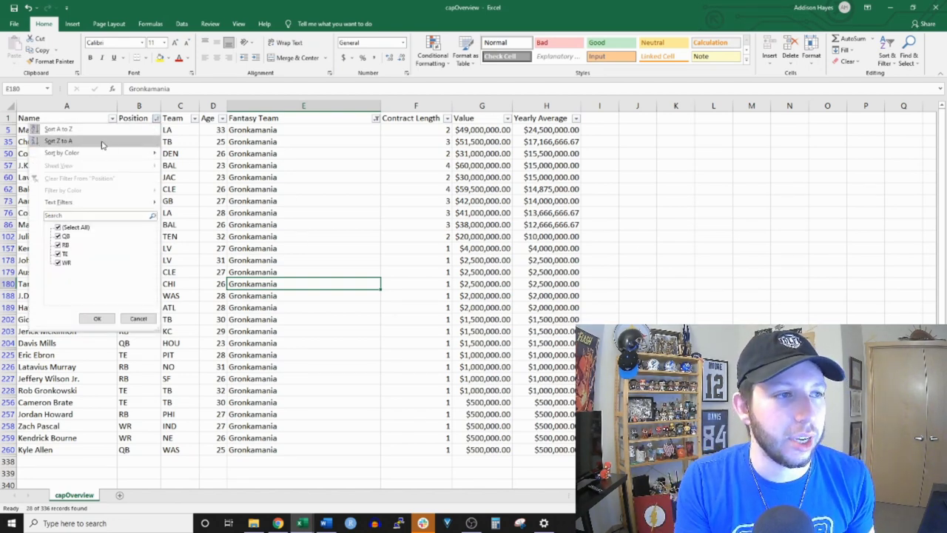
click(91, 130)
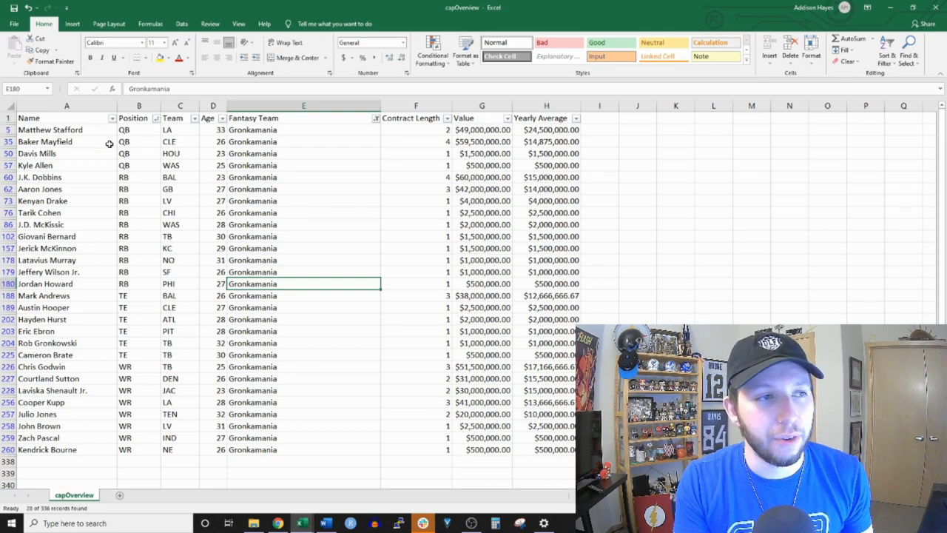
drag(106, 131, 553, 141)
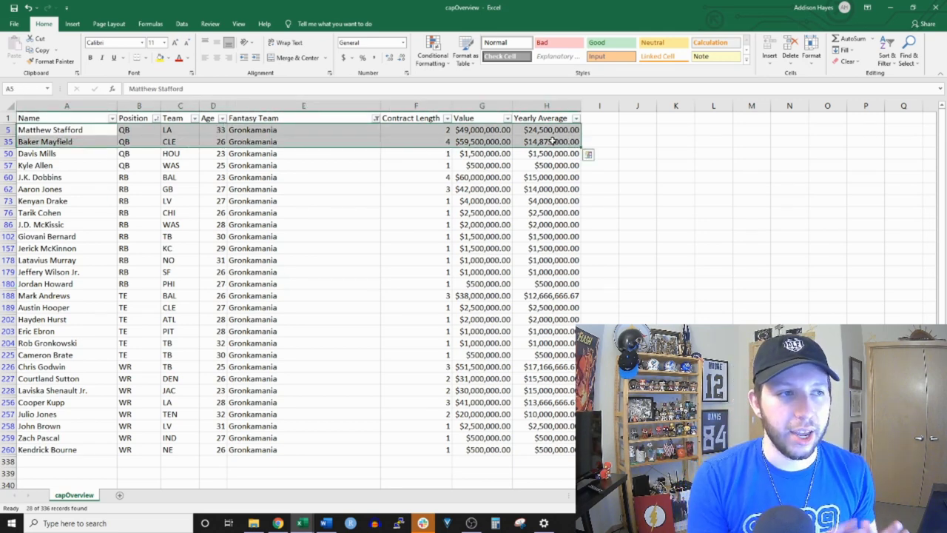
Mark J.K. Dobbins, Aaron Jones, Mark Andrews and Laviska Shenault Jr. across position groups
drag(97, 182, 181, 190)
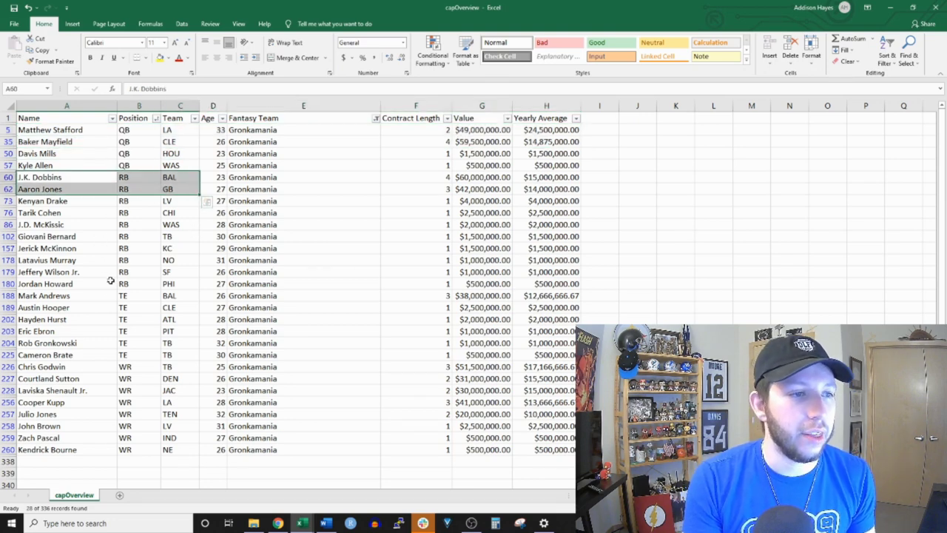
drag(106, 296, 141, 296)
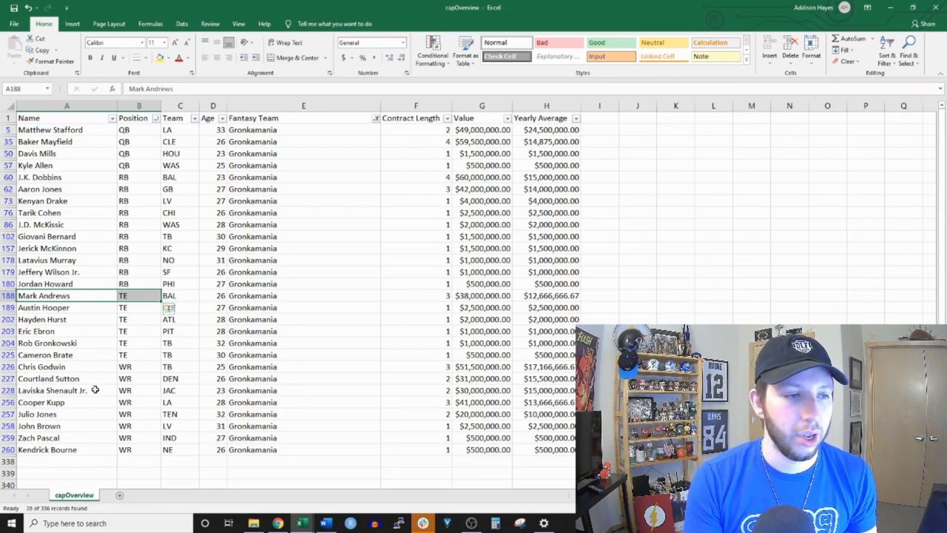
click(95, 390)
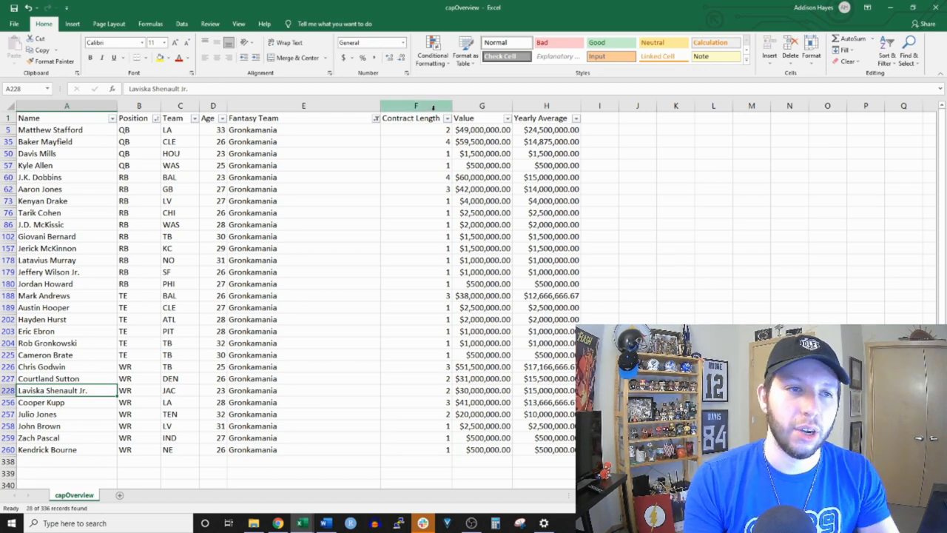
click(355, 118)
click(376, 118)
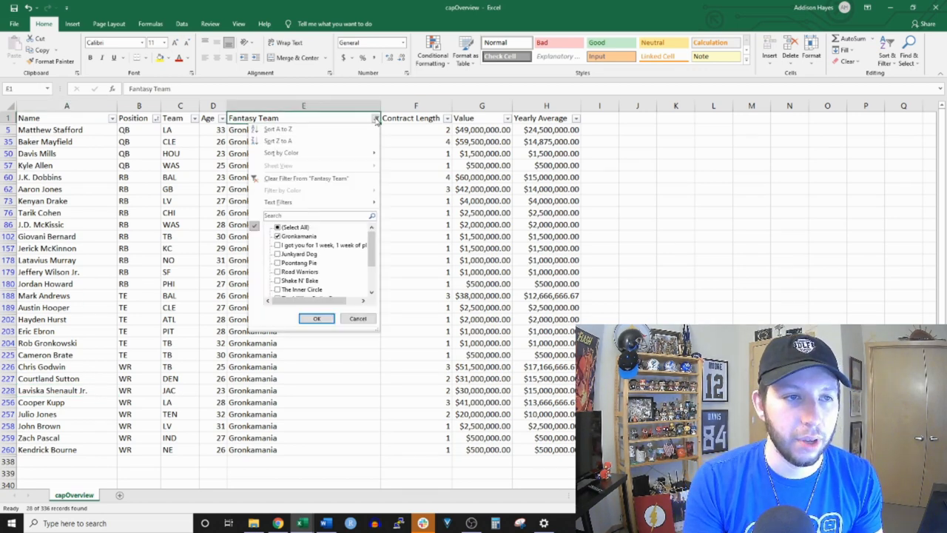
Tick (Select All) in the Fantasy Team filter, restoring the full list from $29,500,000.00 down
click(384, 240)
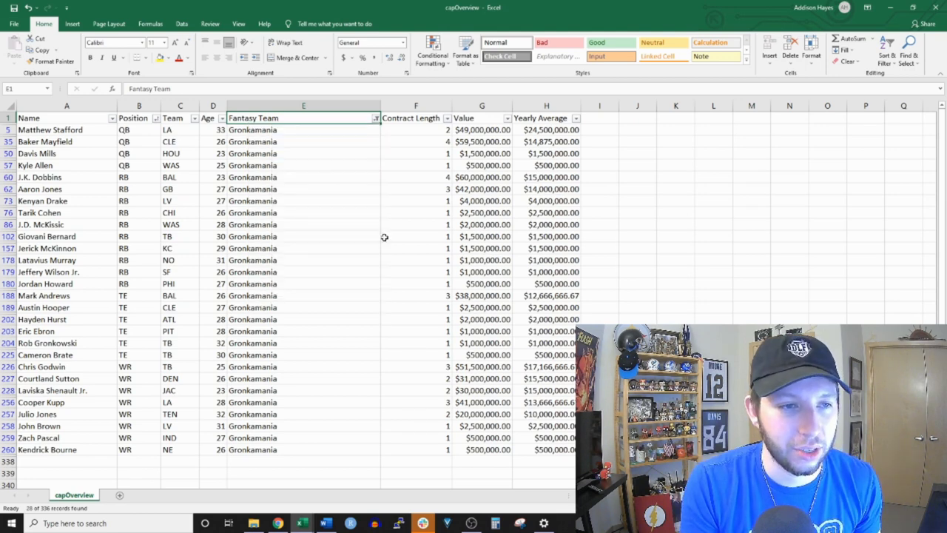
click(375, 117)
click(293, 227)
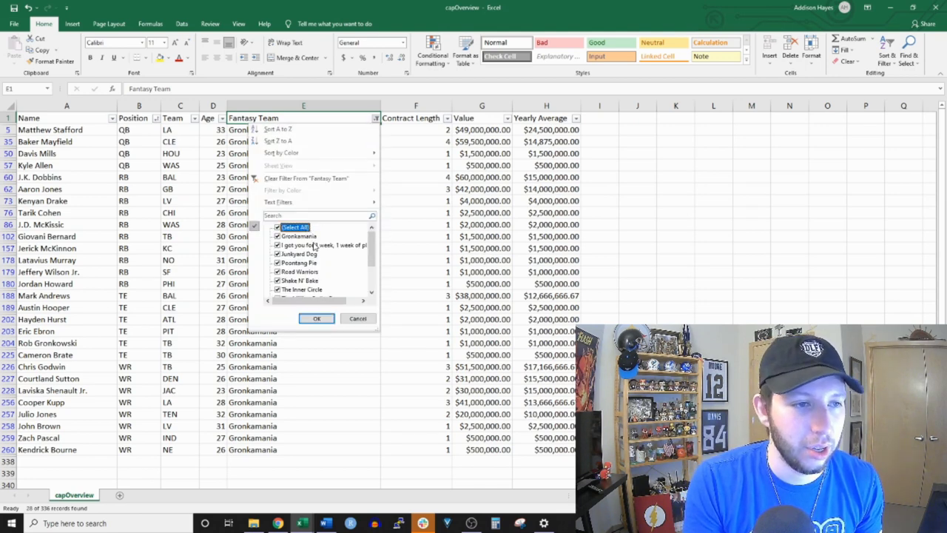
click(316, 318)
click(615, 272)
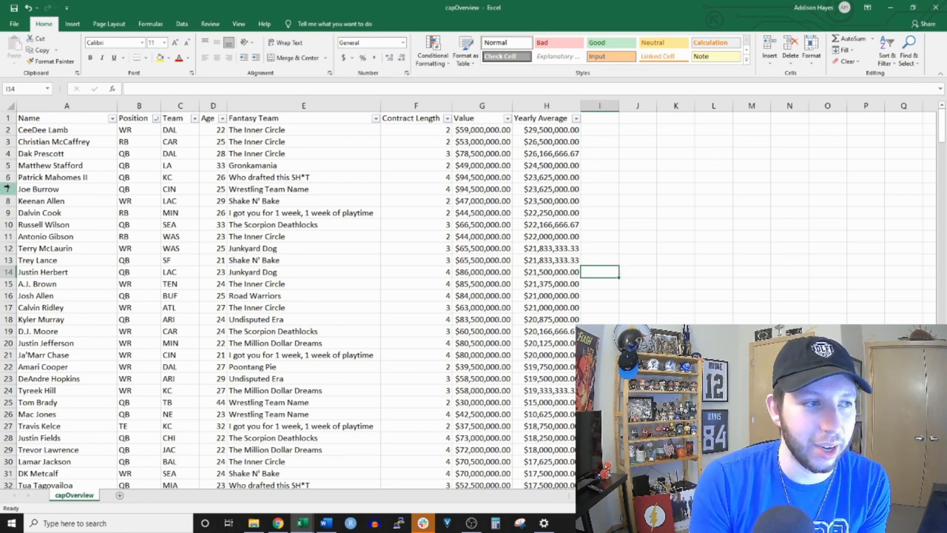
drag(7, 188, 7, 177)
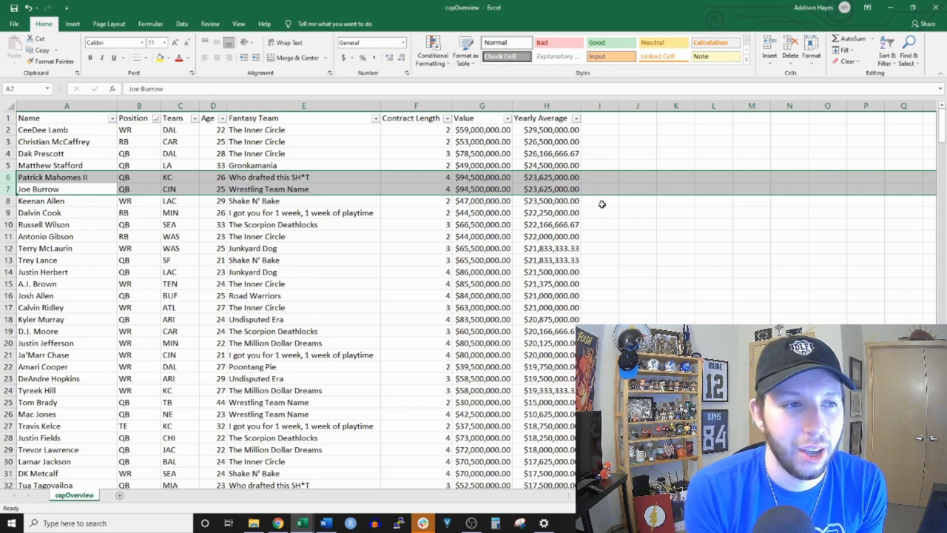